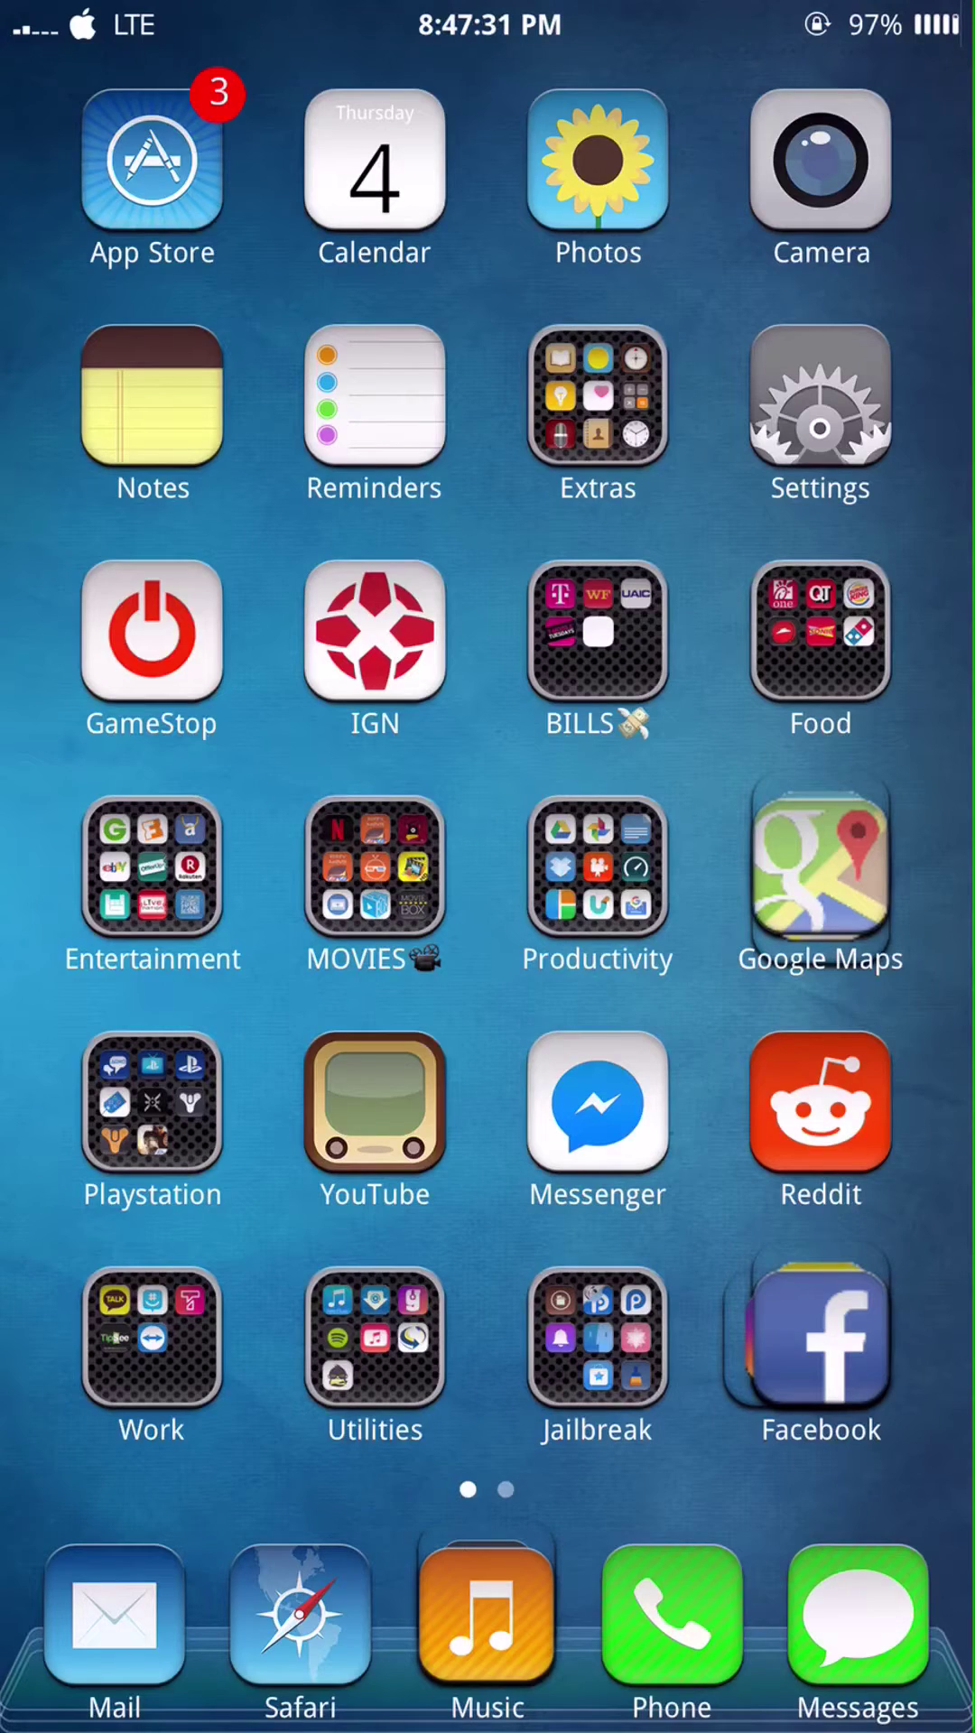
- Open the Jailbreak folder and show its second page with Unrestrictor, CallBar and Recorder
{"action": "left_click", "coordinate": [598, 1339]}
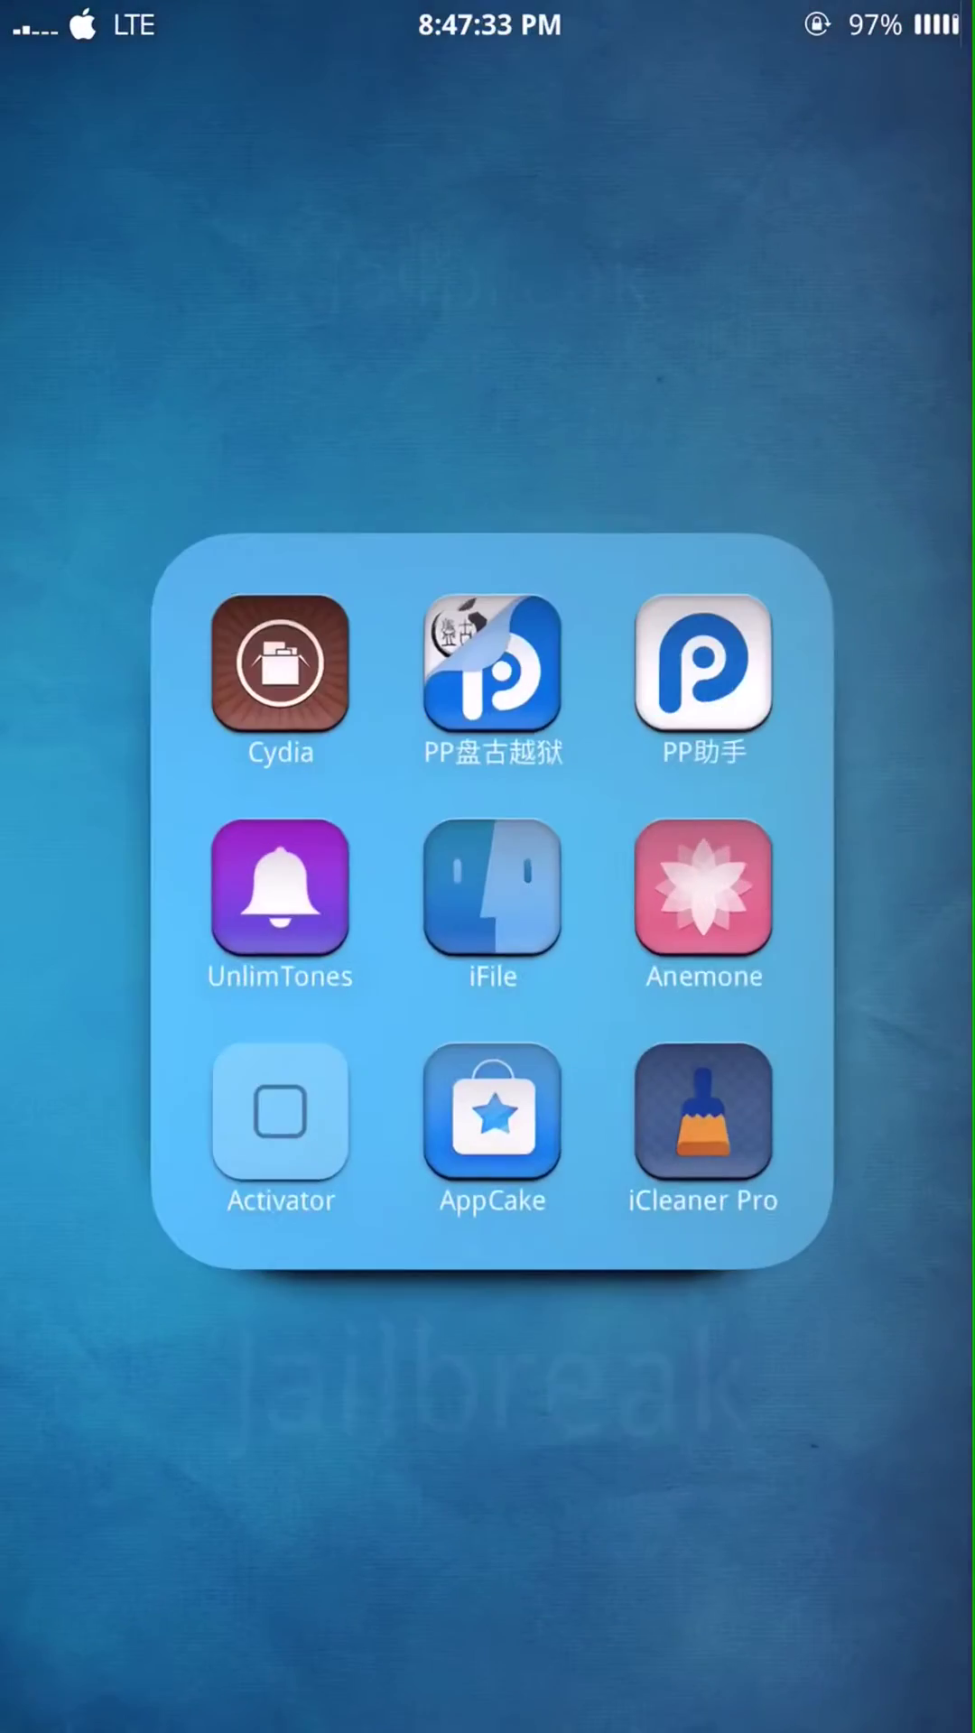
{"action": "left_click_drag", "start_coordinate": [705, 880], "coordinate": [271, 881]}
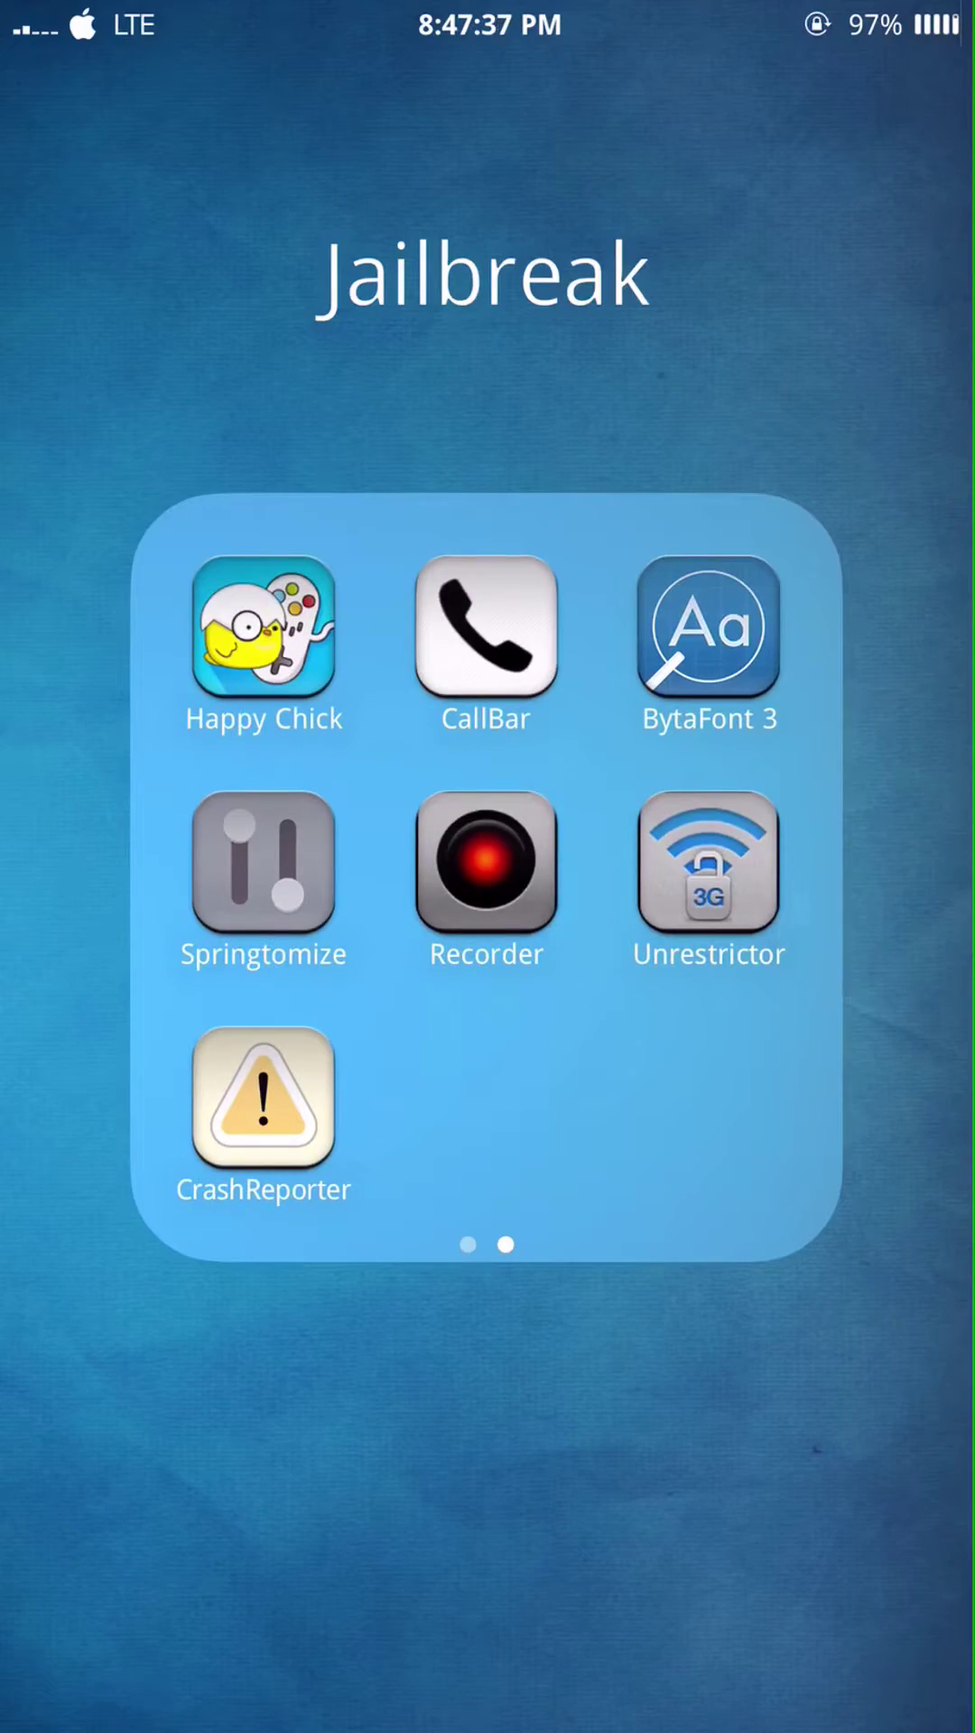
{"action": "left_click", "coordinate": [716, 1021]}
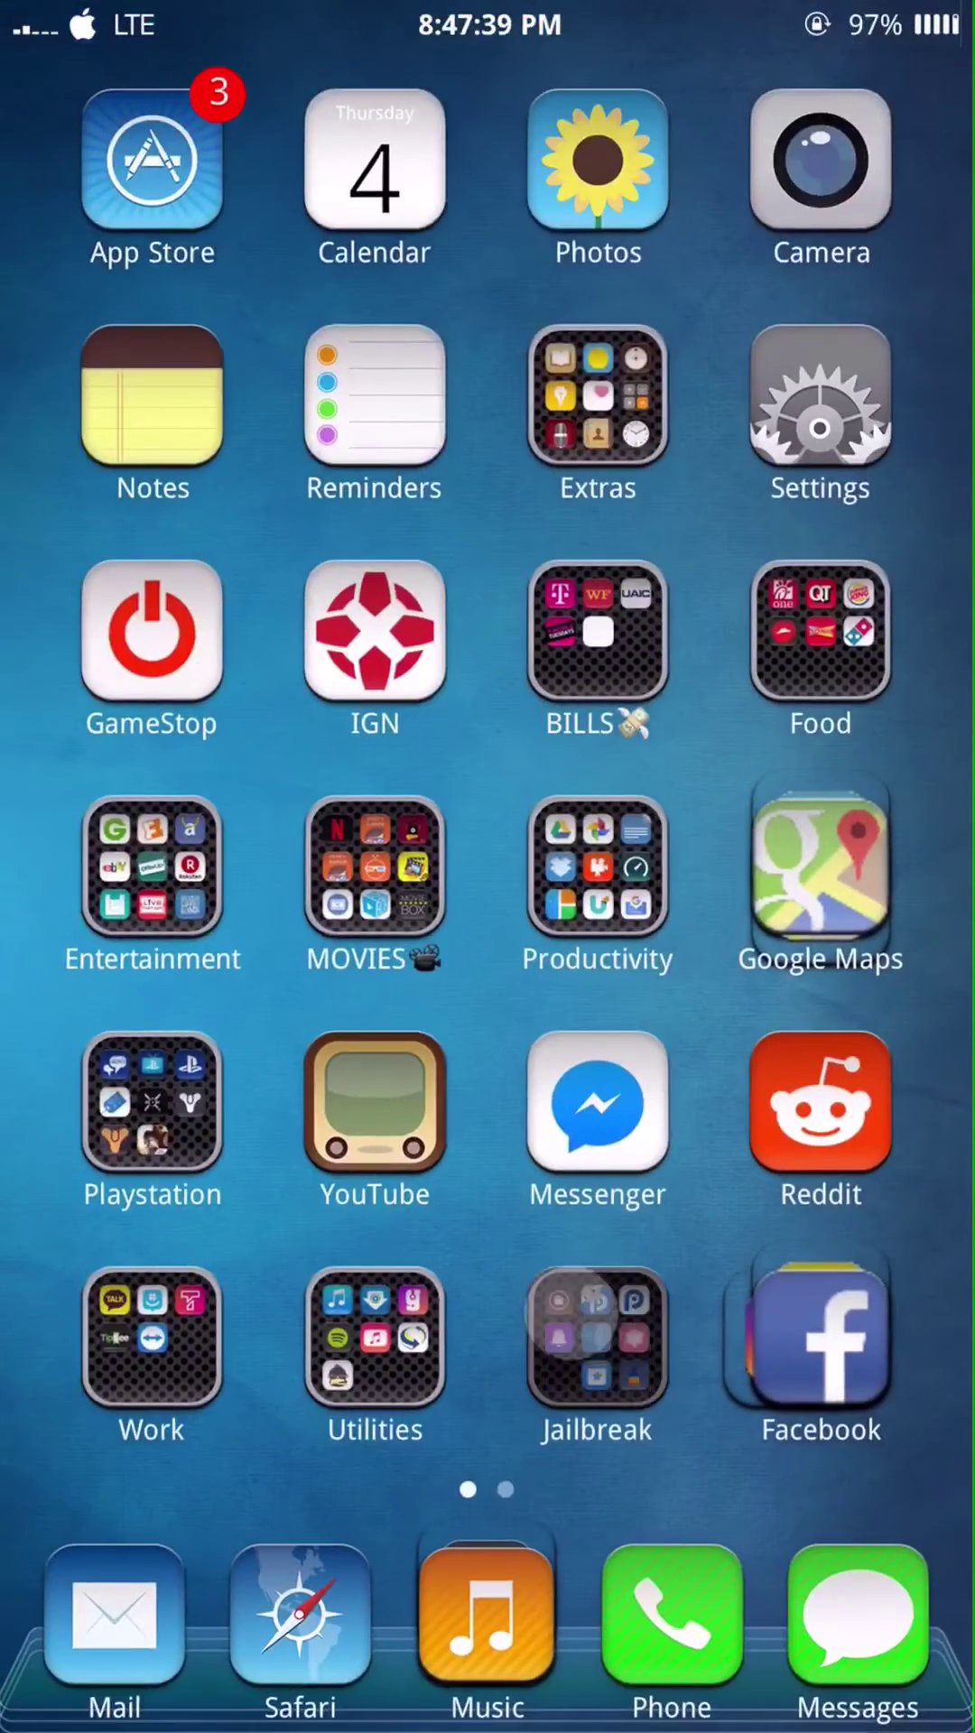
{"action": "left_click", "coordinate": [597, 1341]}
{"action": "left_click_drag", "start_coordinate": [704, 880], "coordinate": [272, 880]}
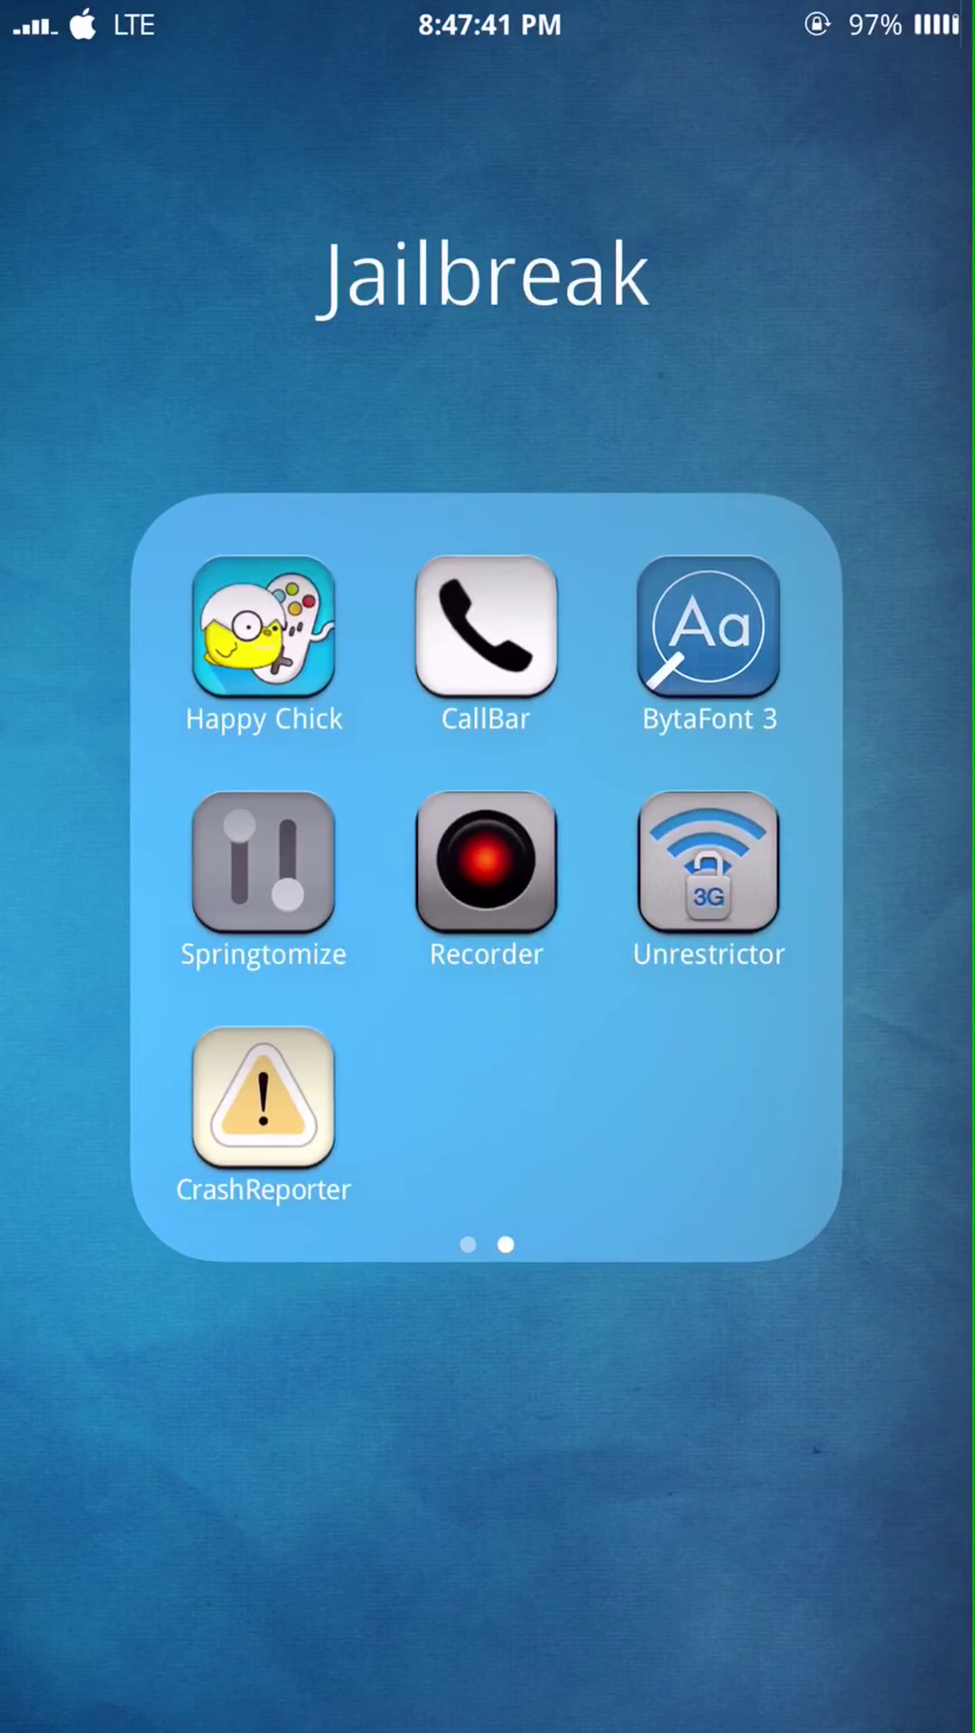
- Launch 3G Unrestrictor, review App Store, iTunes Store, Podcasts, Videos and YouTube, then exit
{"action": "left_click", "coordinate": [709, 861]}
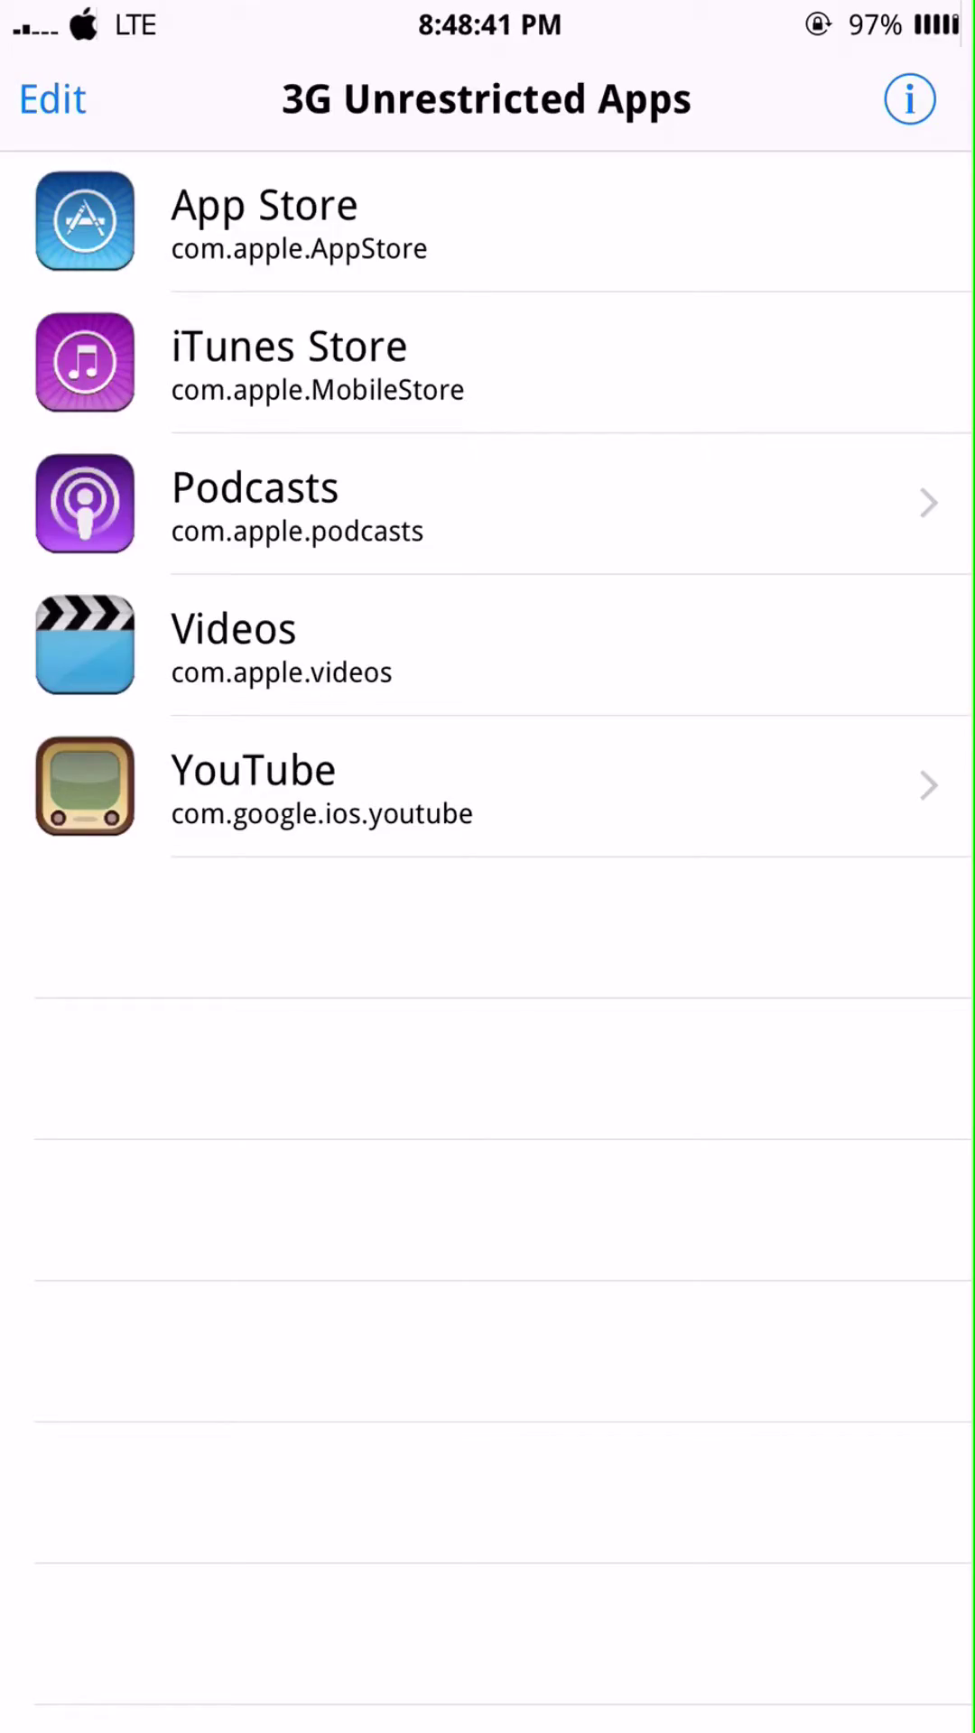
{"action": "key", "text": "Home"}
{"action": "key", "text": "Home"}
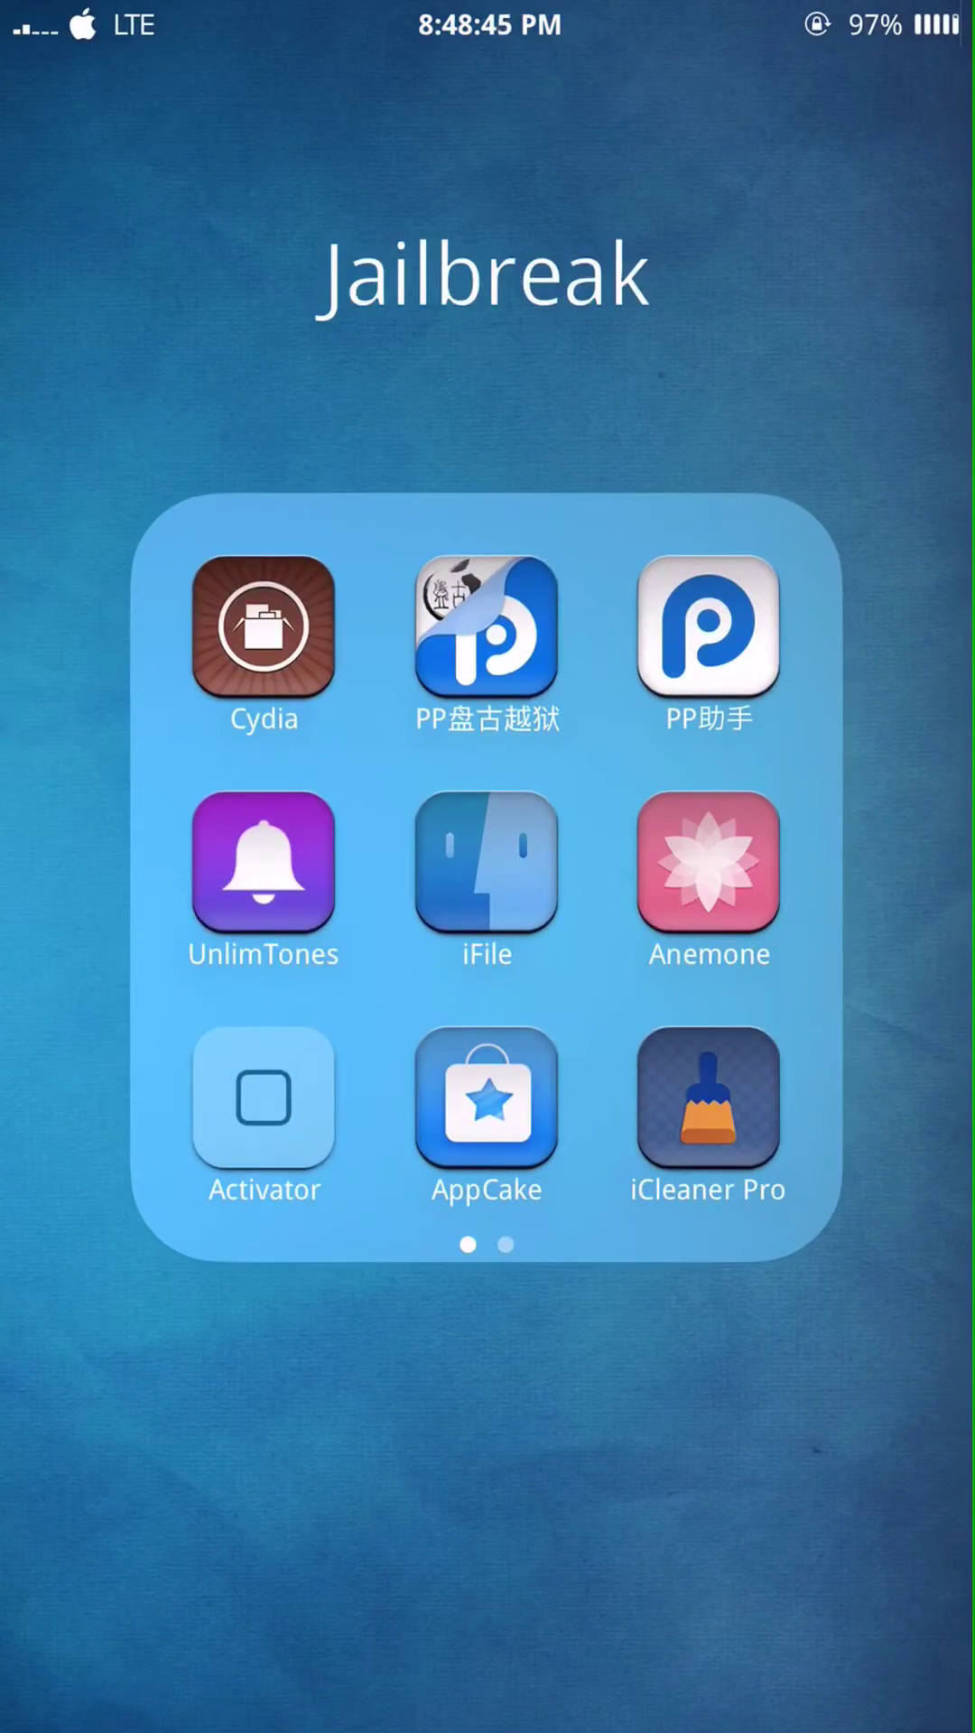
- Search Cydia for '3g un' and open the checked 3G Unrestrictor 5 (iOS 9/8/7) result
{"action": "left_click", "coordinate": [263, 625]}
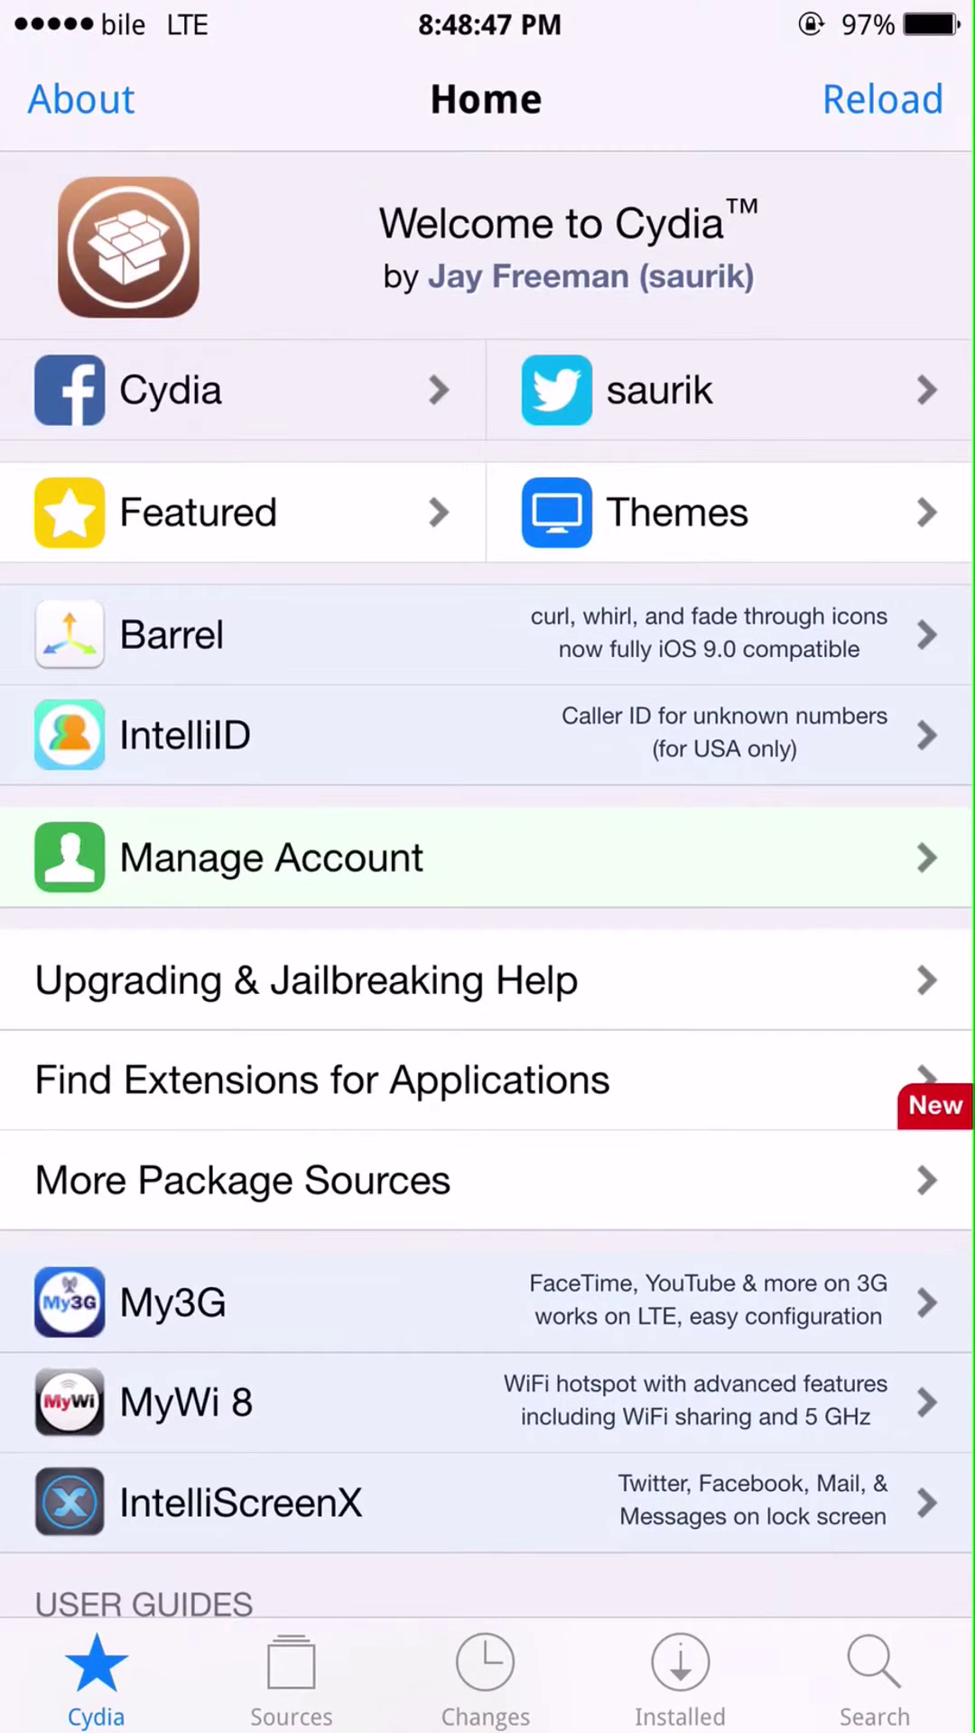
{"action": "left_click", "coordinate": [874, 1679]}
{"action": "left_click", "coordinate": [725, 116]}
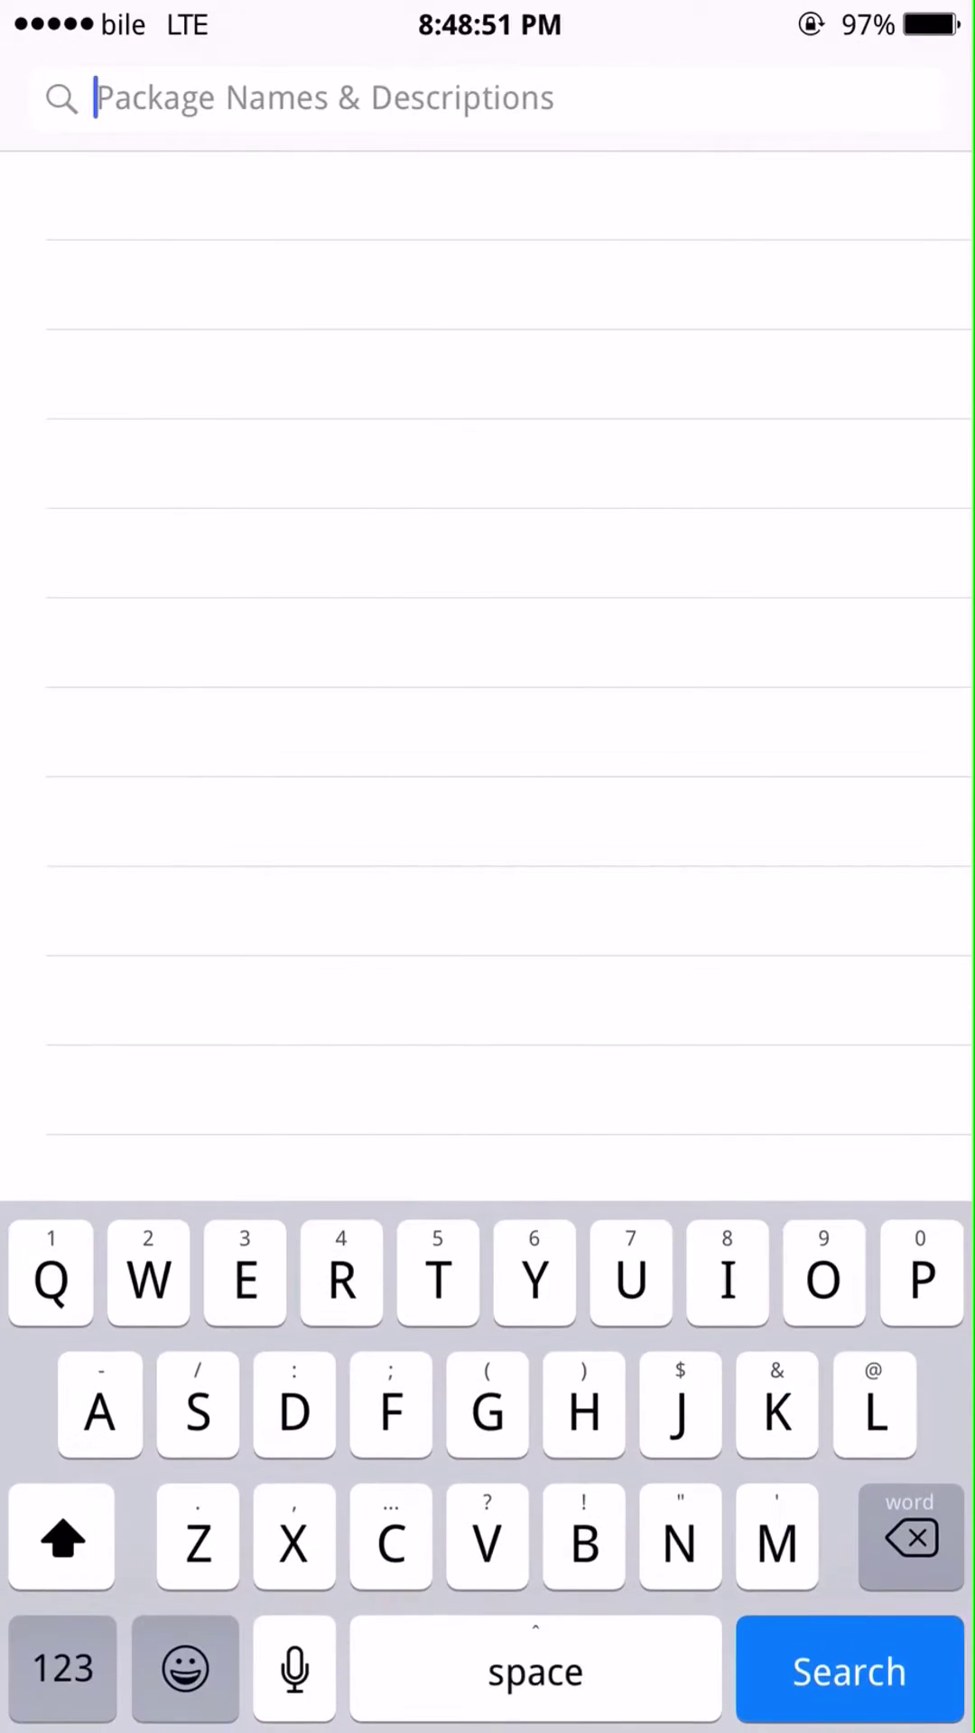
{"action": "type", "text": "3g "}
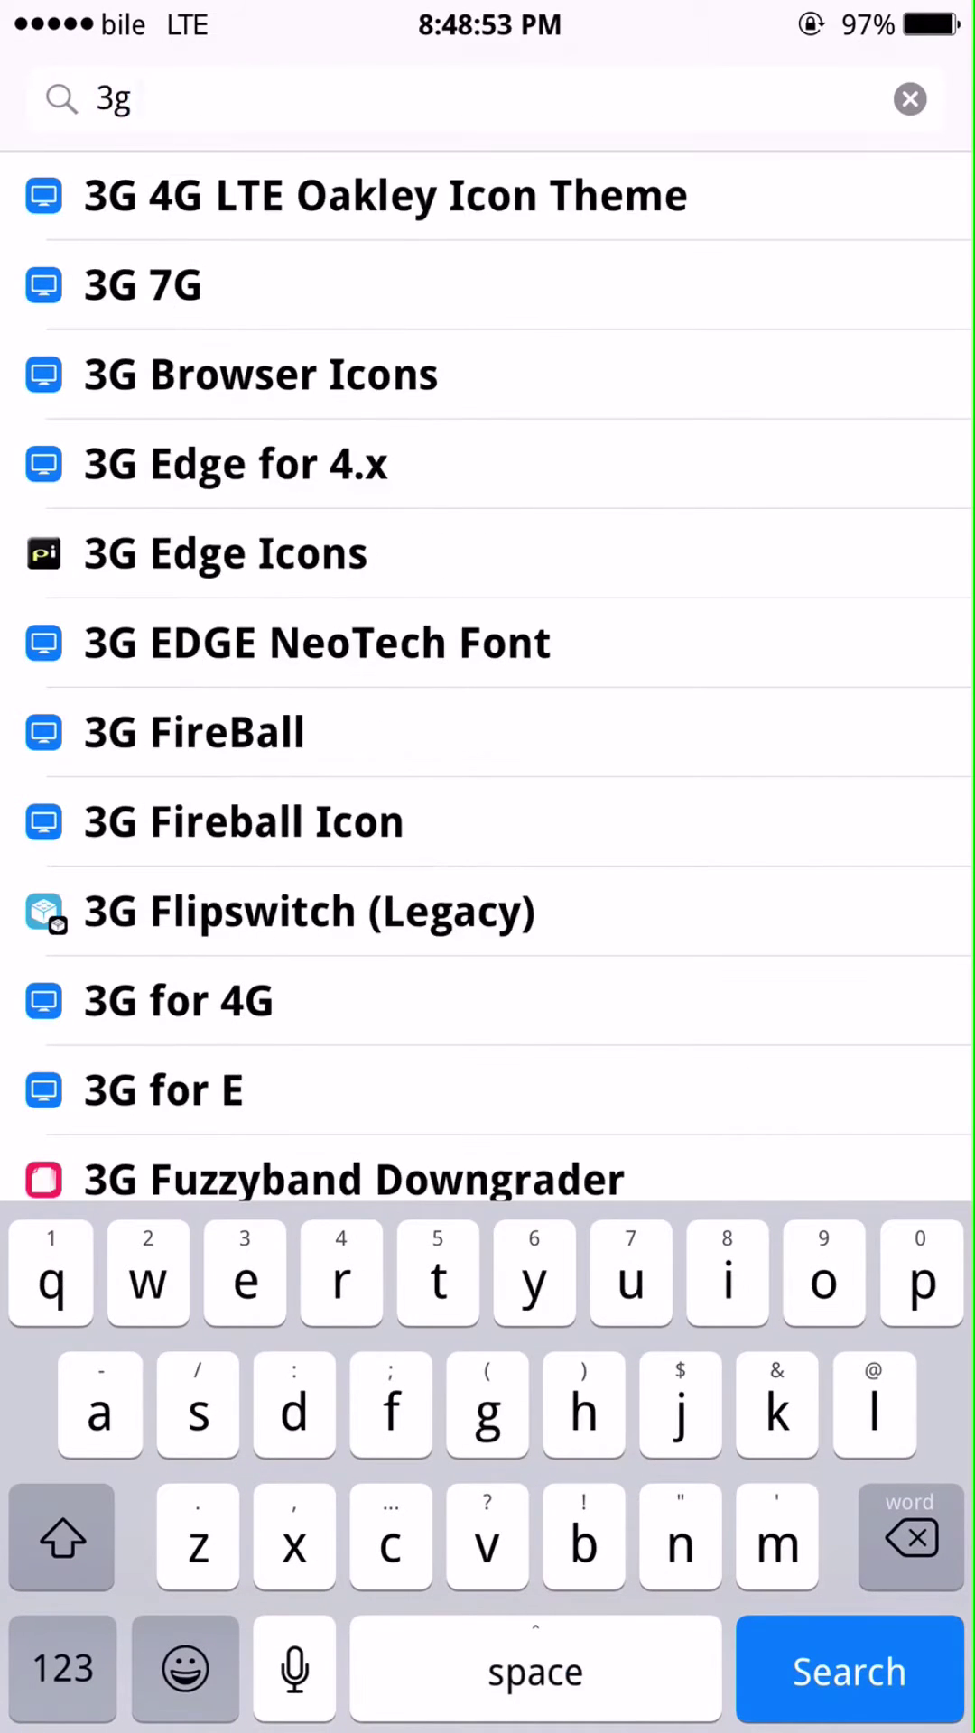
{"action": "type", "text": "un"}
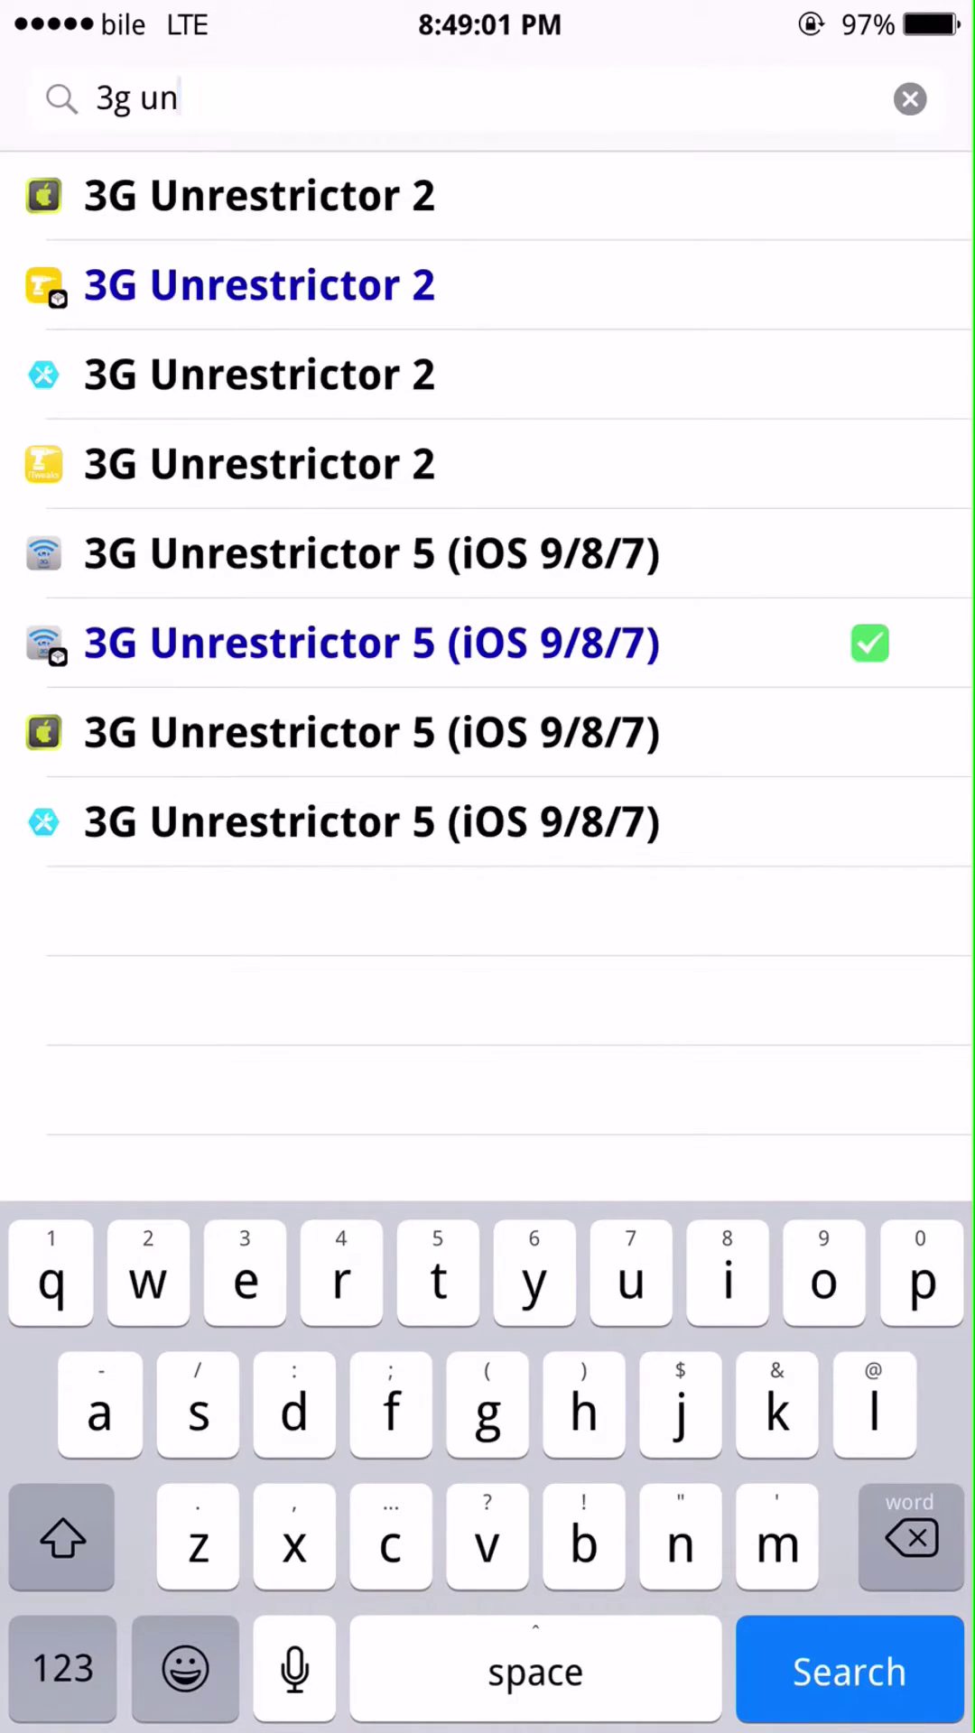
{"action": "left_click_drag", "start_coordinate": [882, 376], "coordinate": [882, 473]}
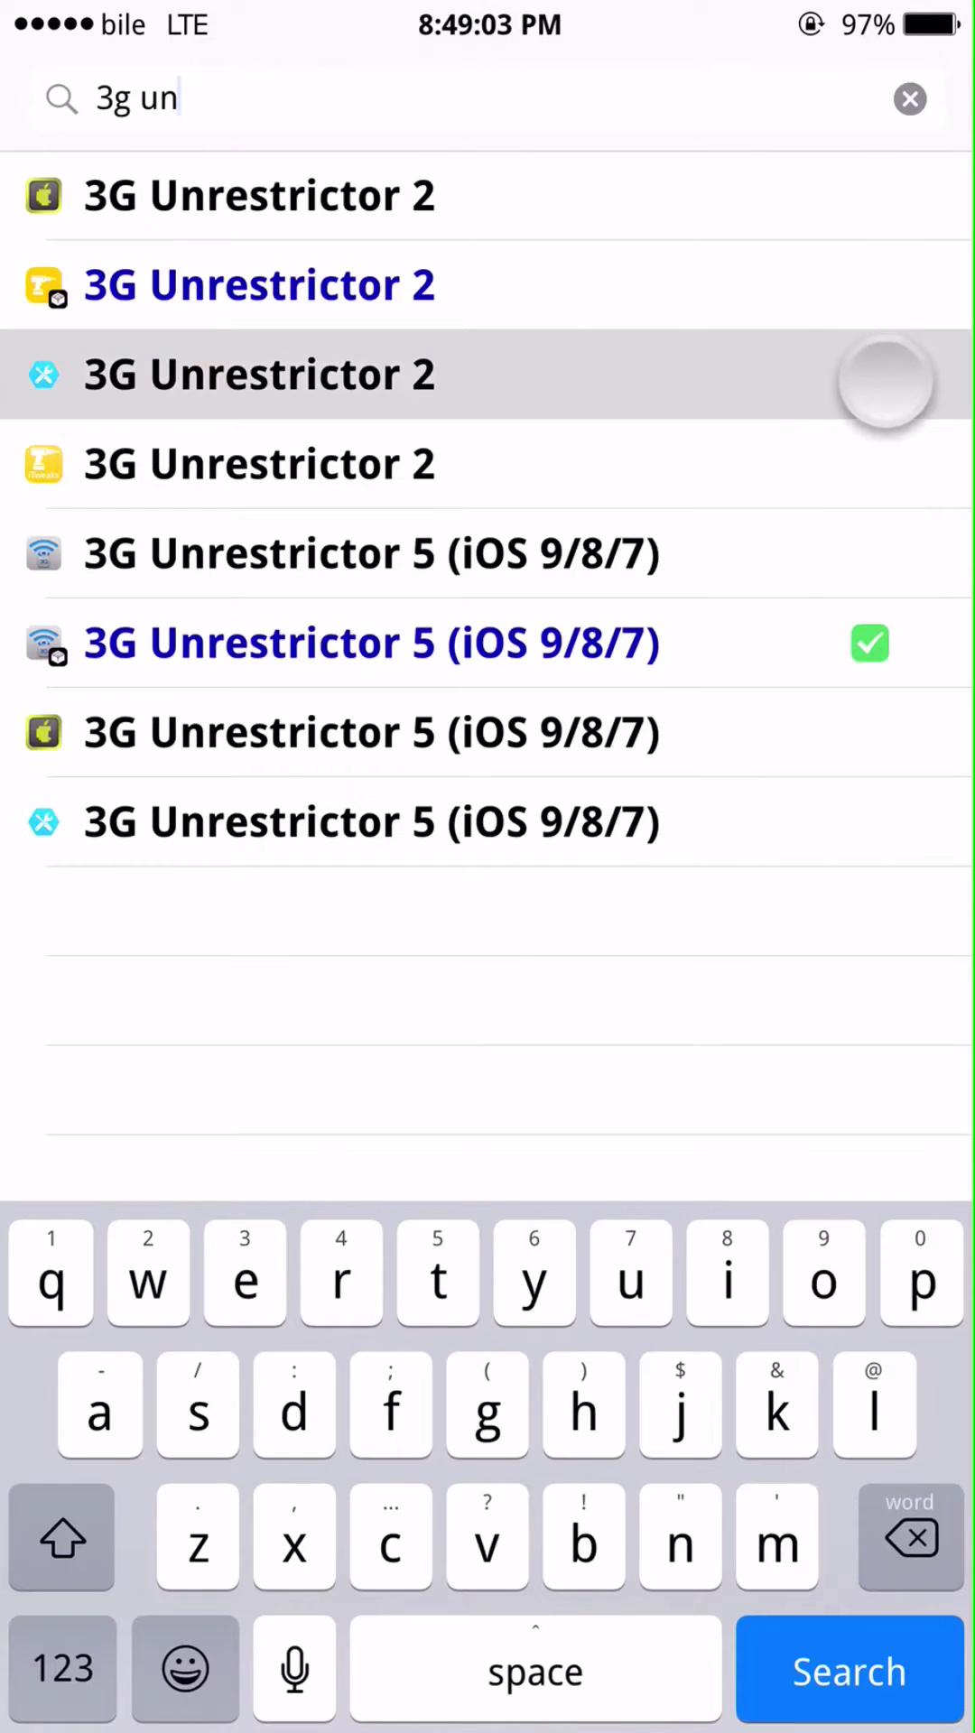
{"action": "left_click", "coordinate": [854, 210]}
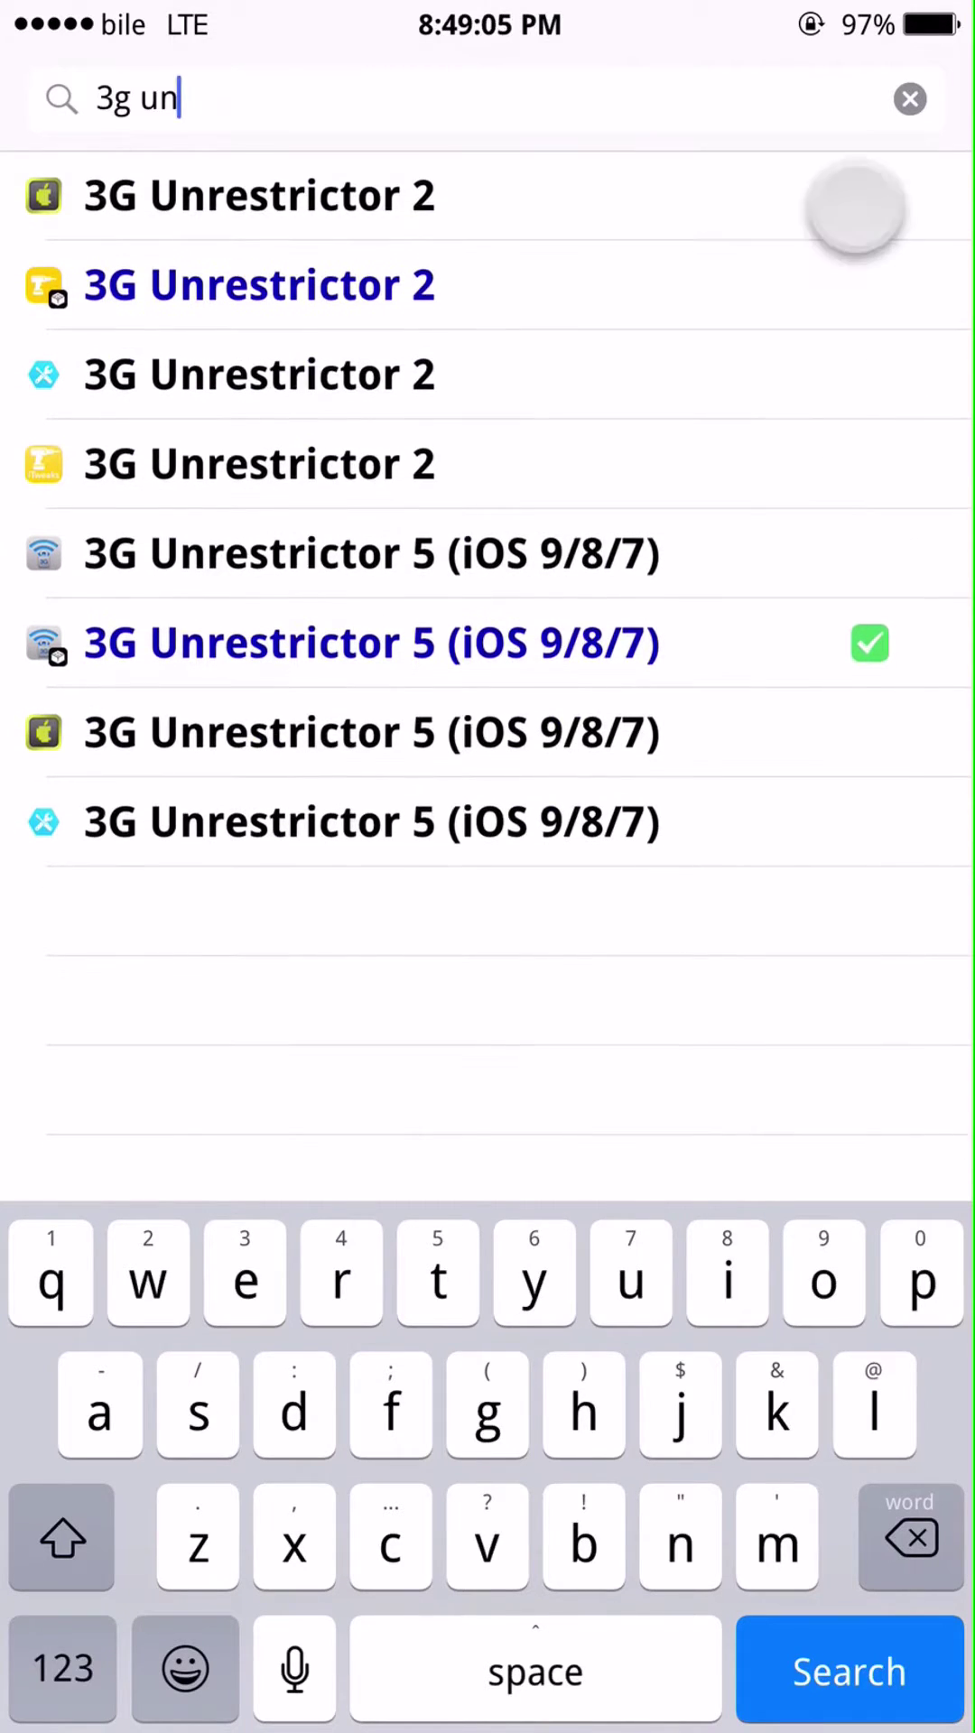
{"action": "left_click_drag", "start_coordinate": [853, 210], "coordinate": [930, 291]}
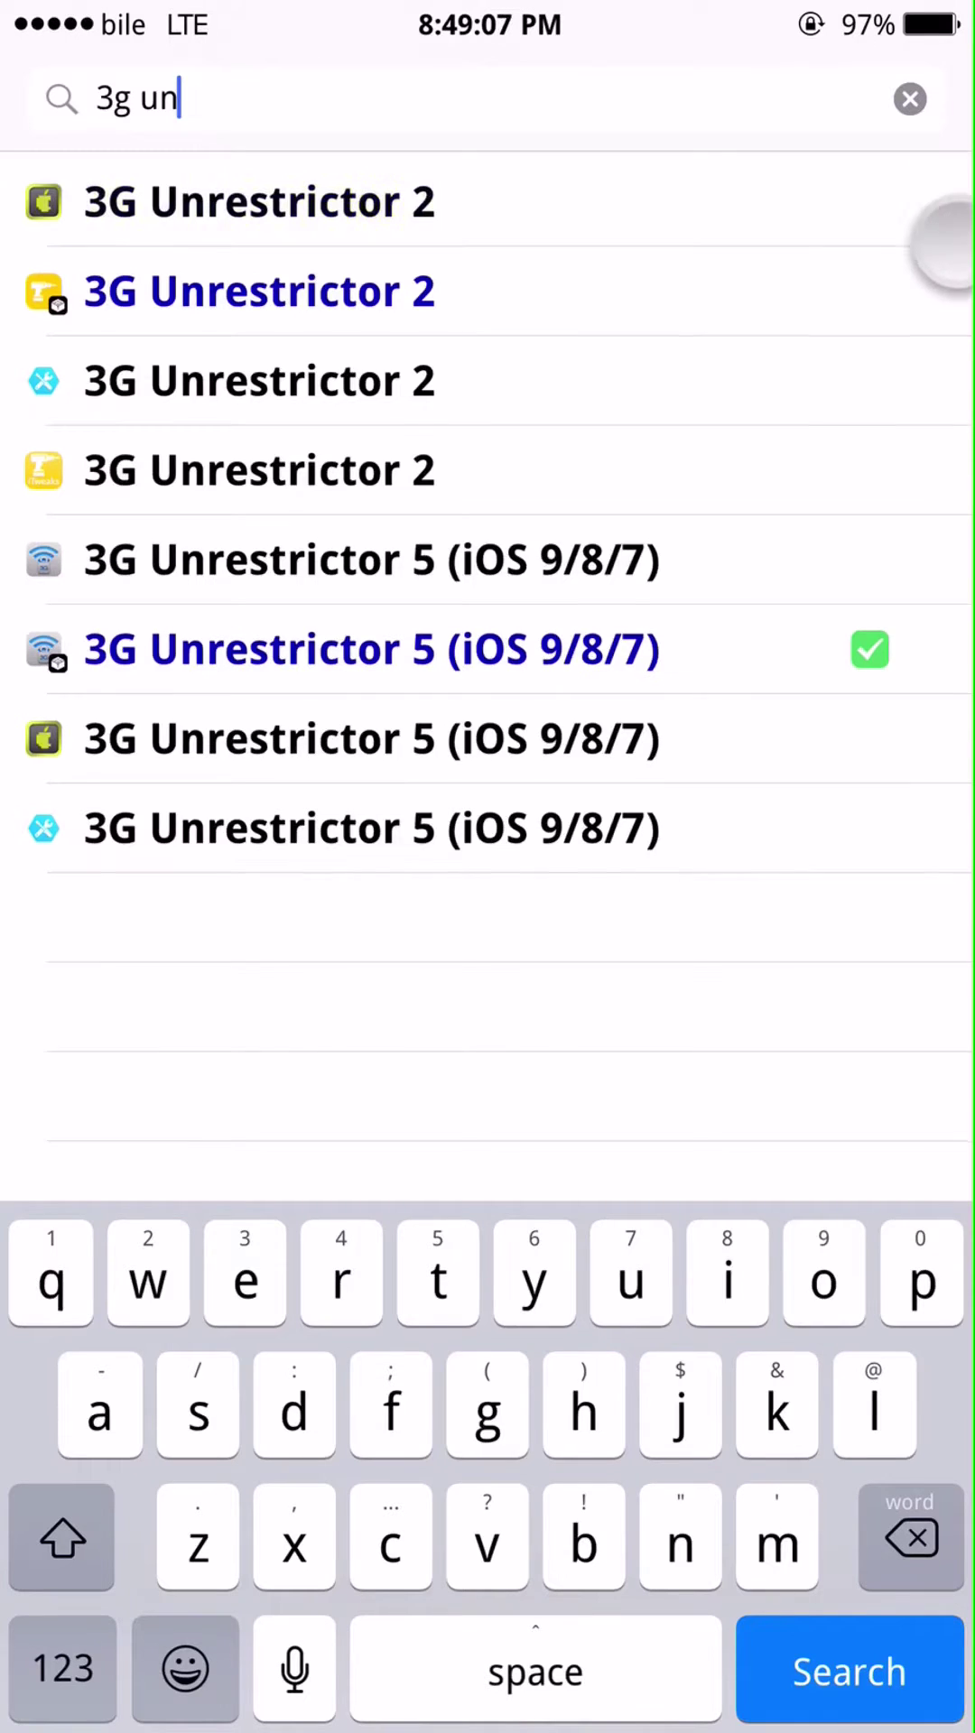
{"action": "left_click_drag", "start_coordinate": [882, 457], "coordinate": [909, 437]}
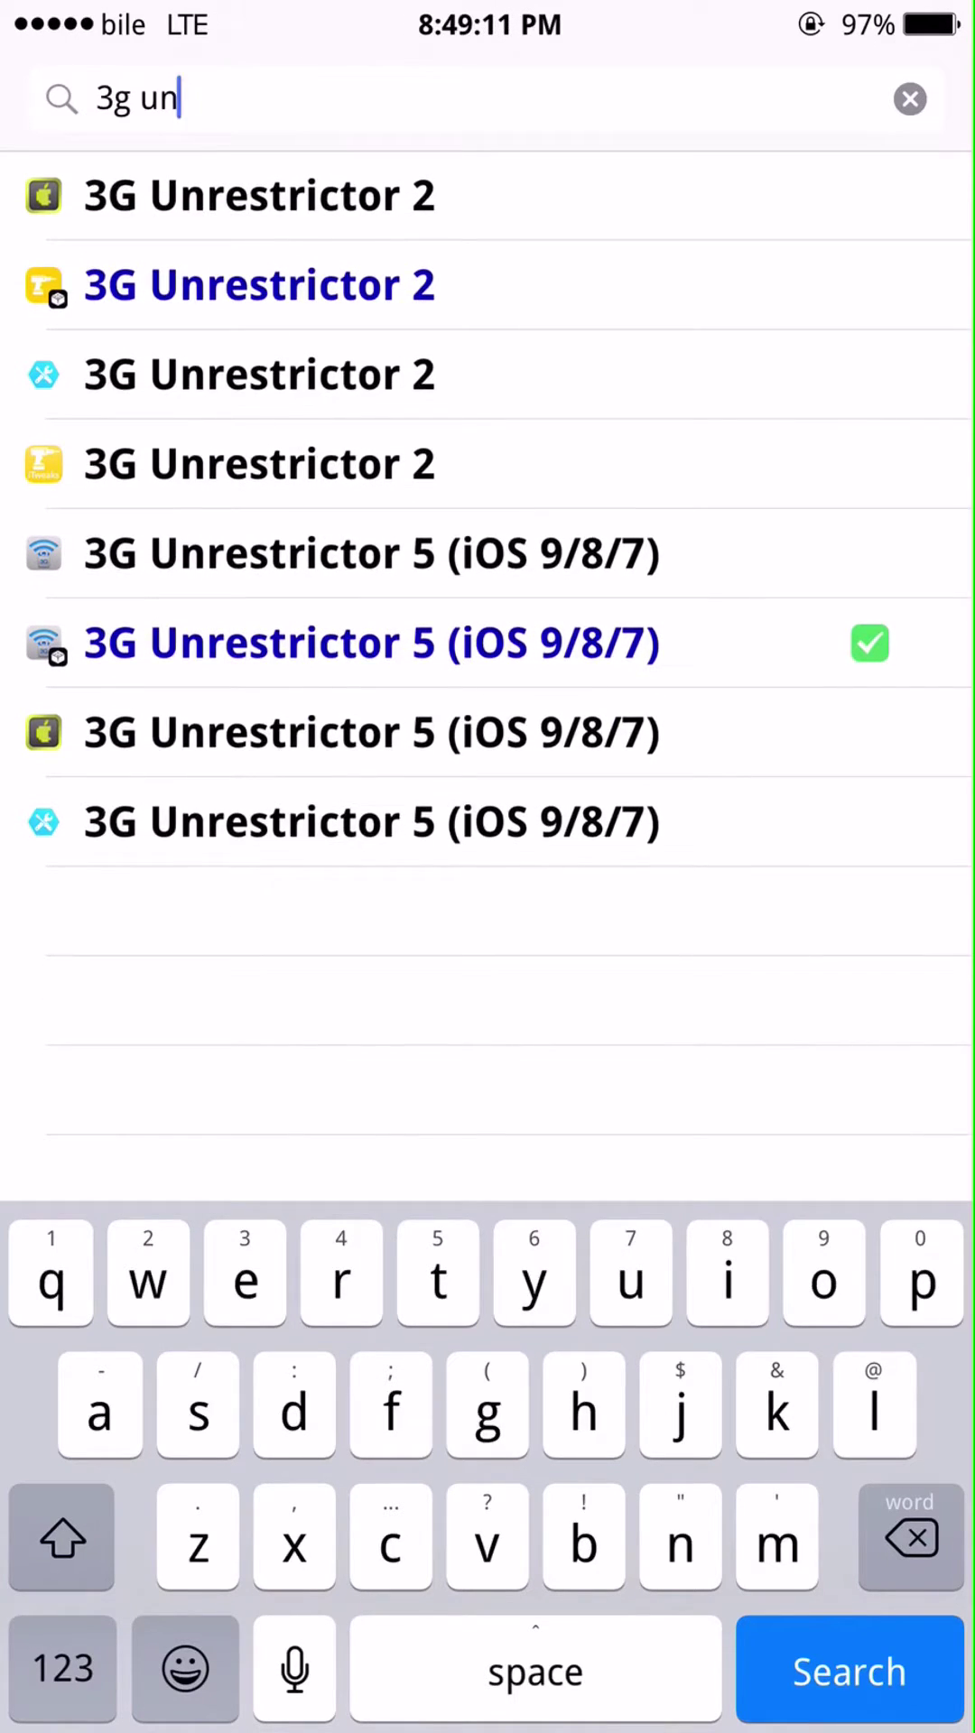
{"action": "left_click", "coordinate": [797, 644]}
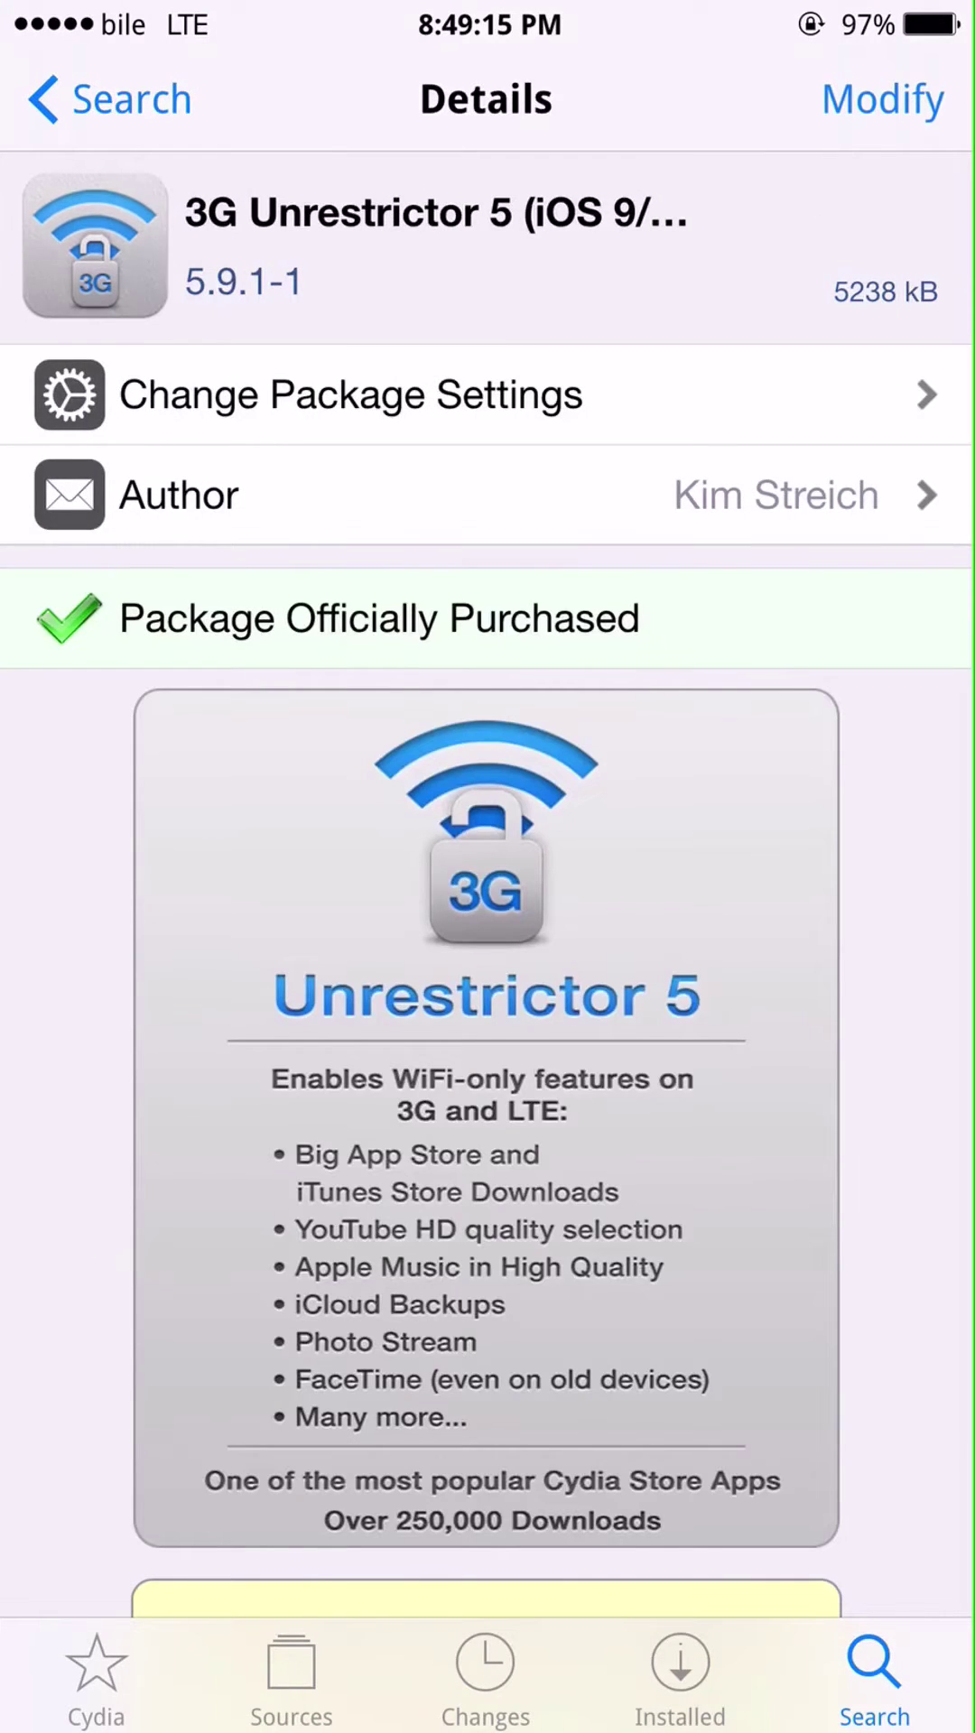
{"action": "left_click_drag", "start_coordinate": [665, 1259], "coordinate": [665, 948]}
{"action": "left_click_drag", "start_coordinate": [692, 1314], "coordinate": [695, 1151]}
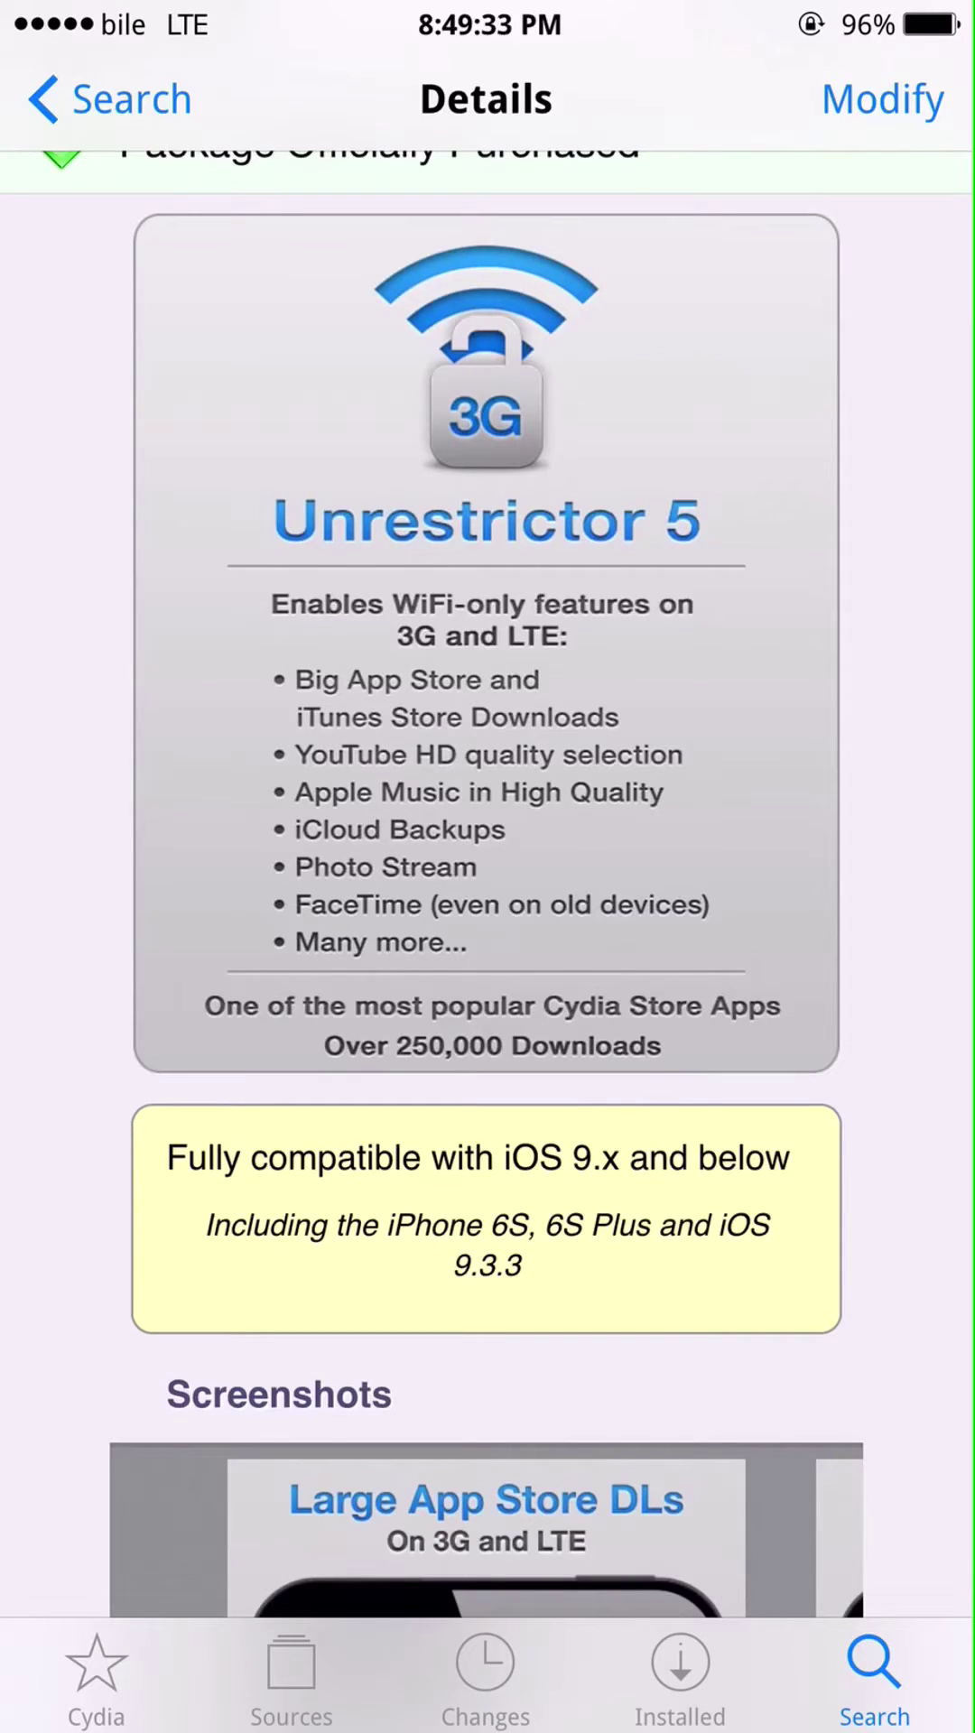
- Leave Cydia for the home screen and show the Jailbreak folder's second page
{"action": "key", "text": "Home"}
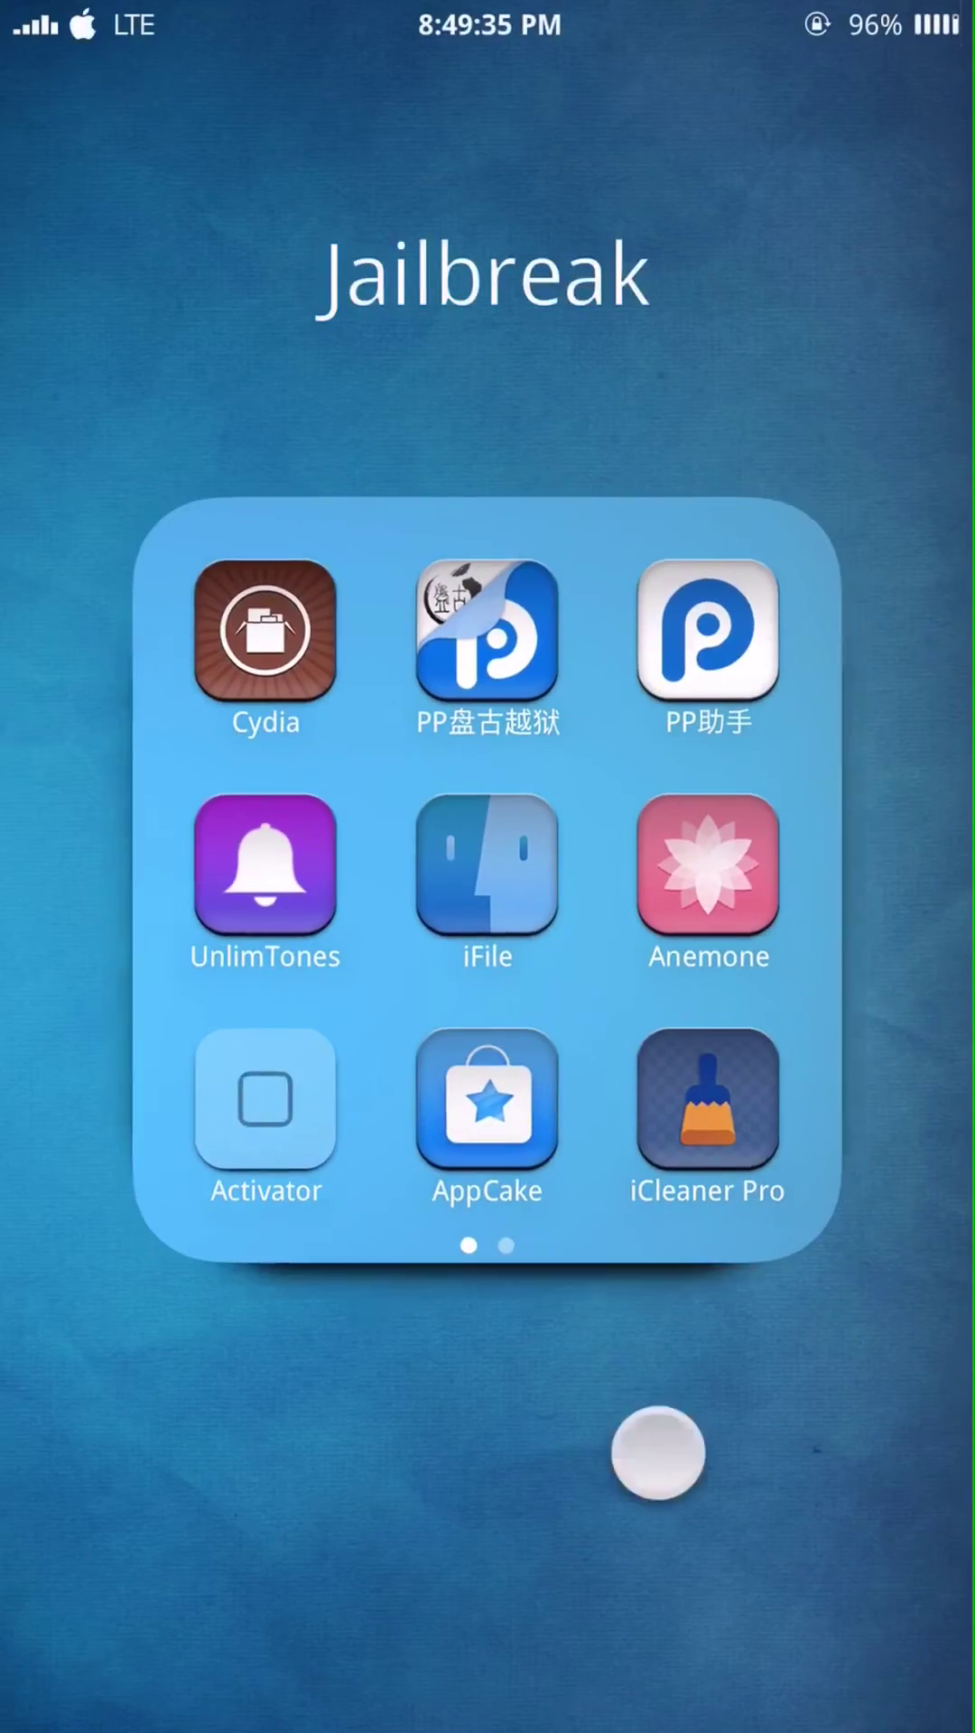
{"action": "key", "text": "Home"}
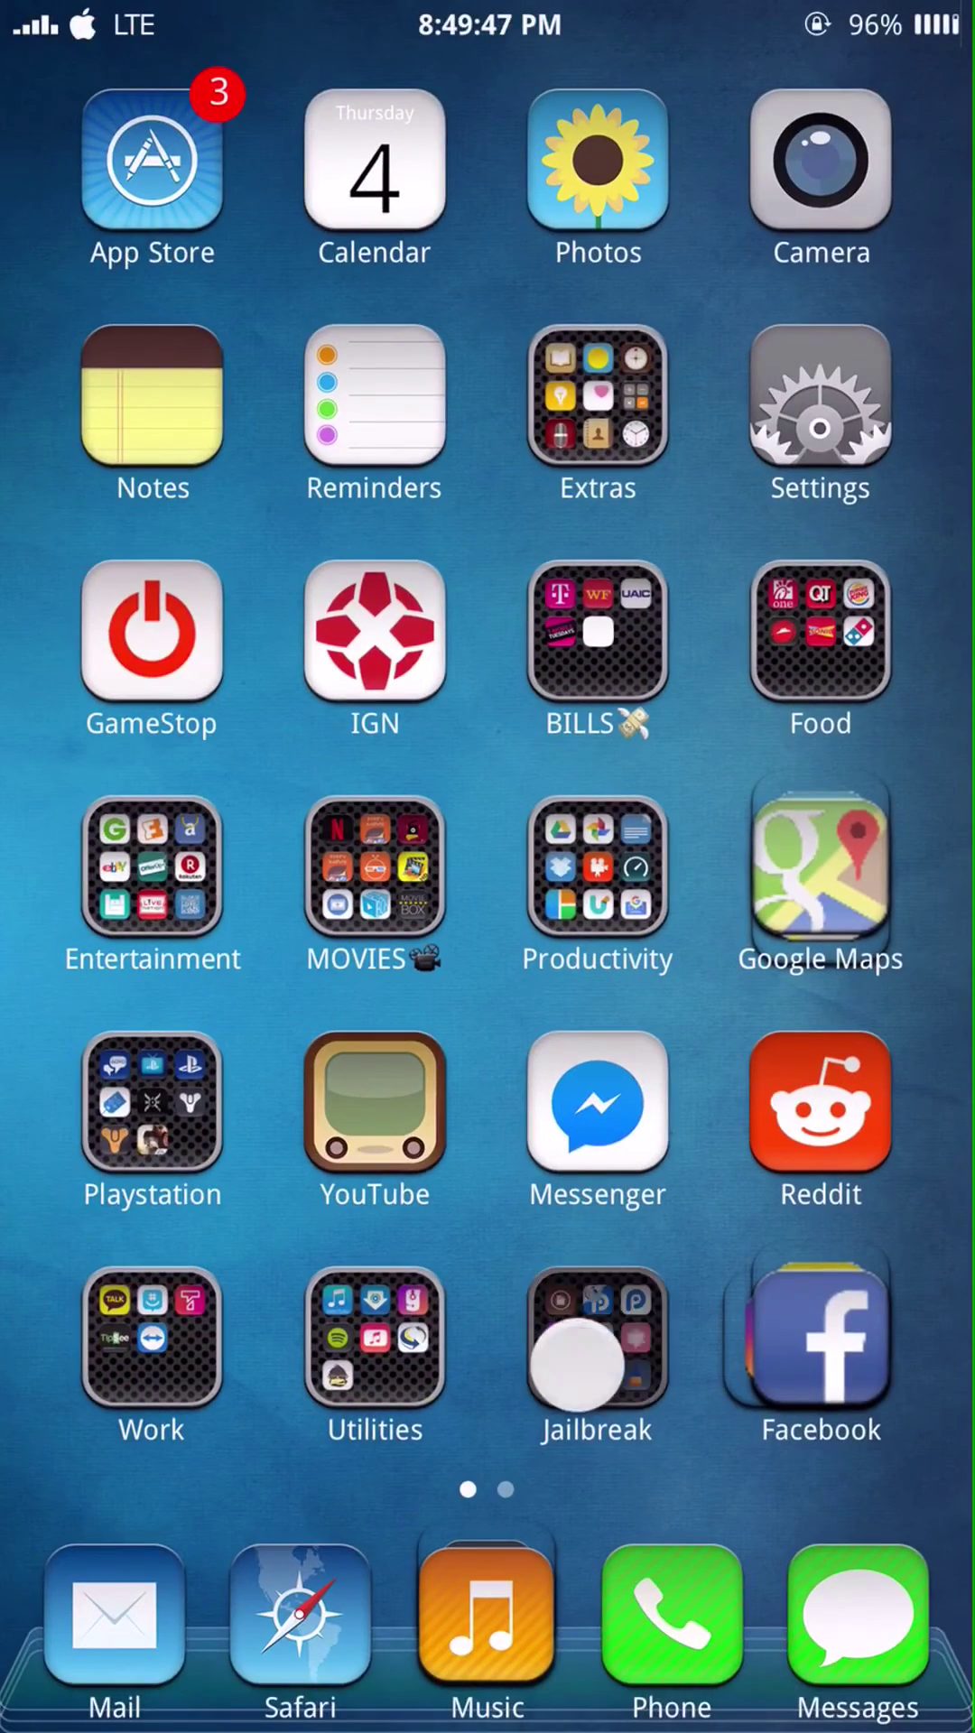
{"action": "left_click", "coordinate": [575, 1361]}
{"action": "left_click_drag", "start_coordinate": [736, 988], "coordinate": [271, 988]}
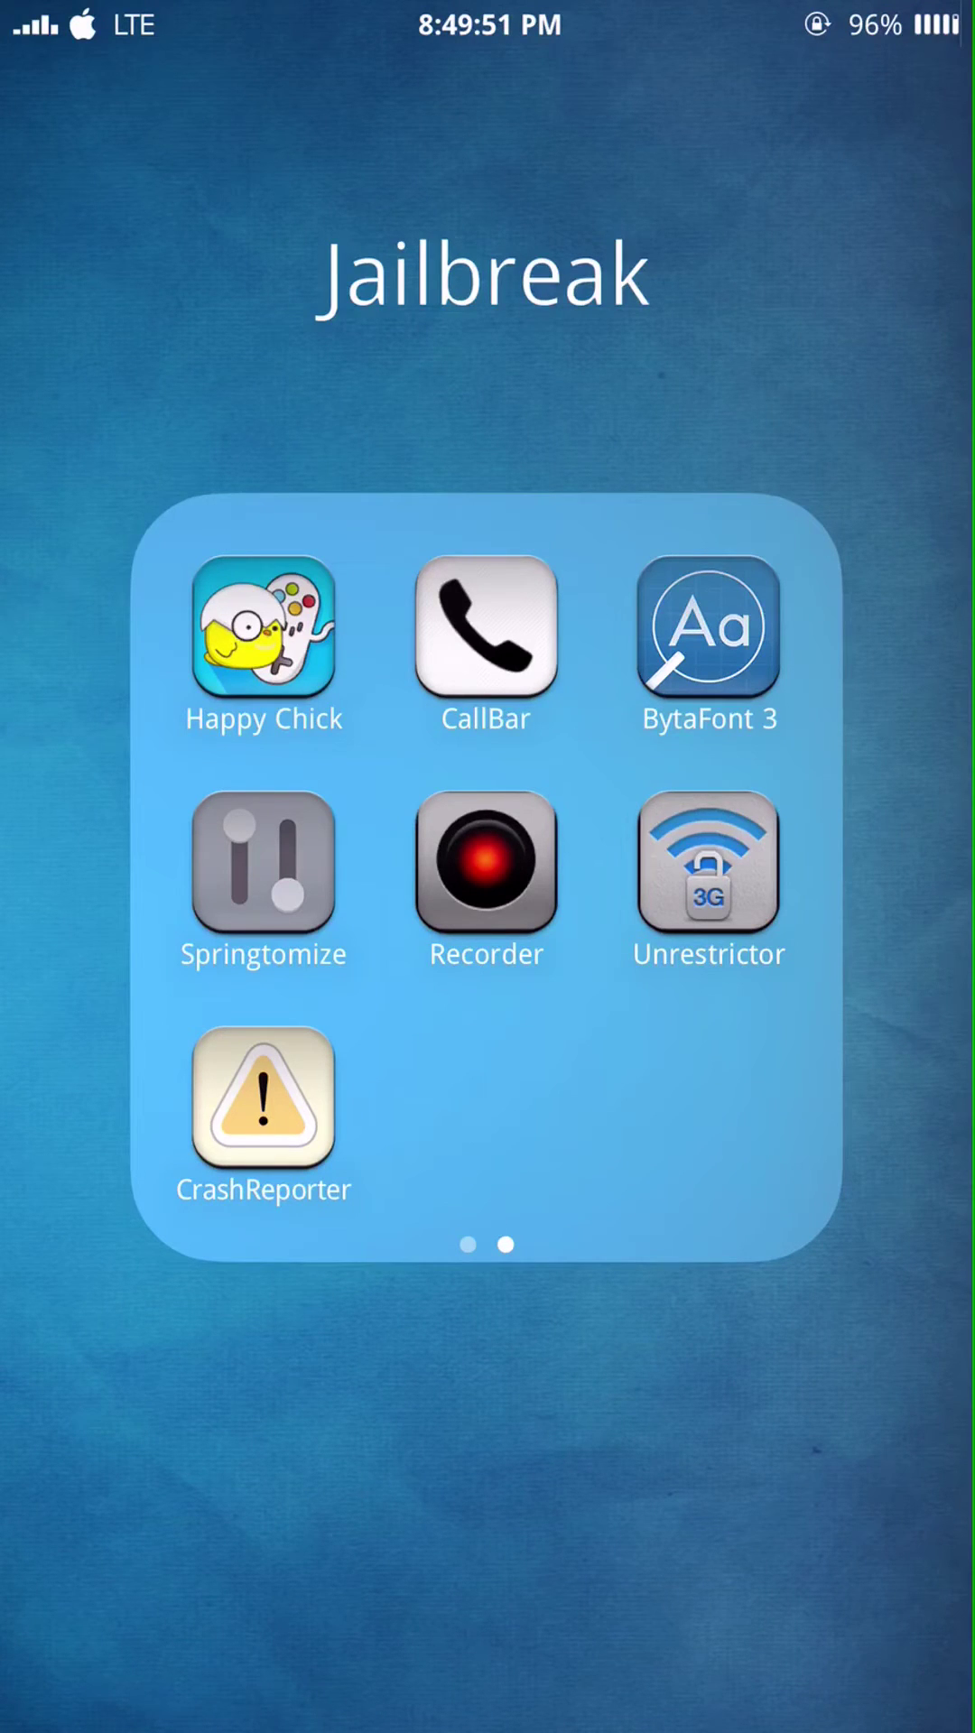
- Reopen Unrestrictor and delete App Store, confirming removal of its linked apps
{"action": "left_click", "coordinate": [709, 861]}
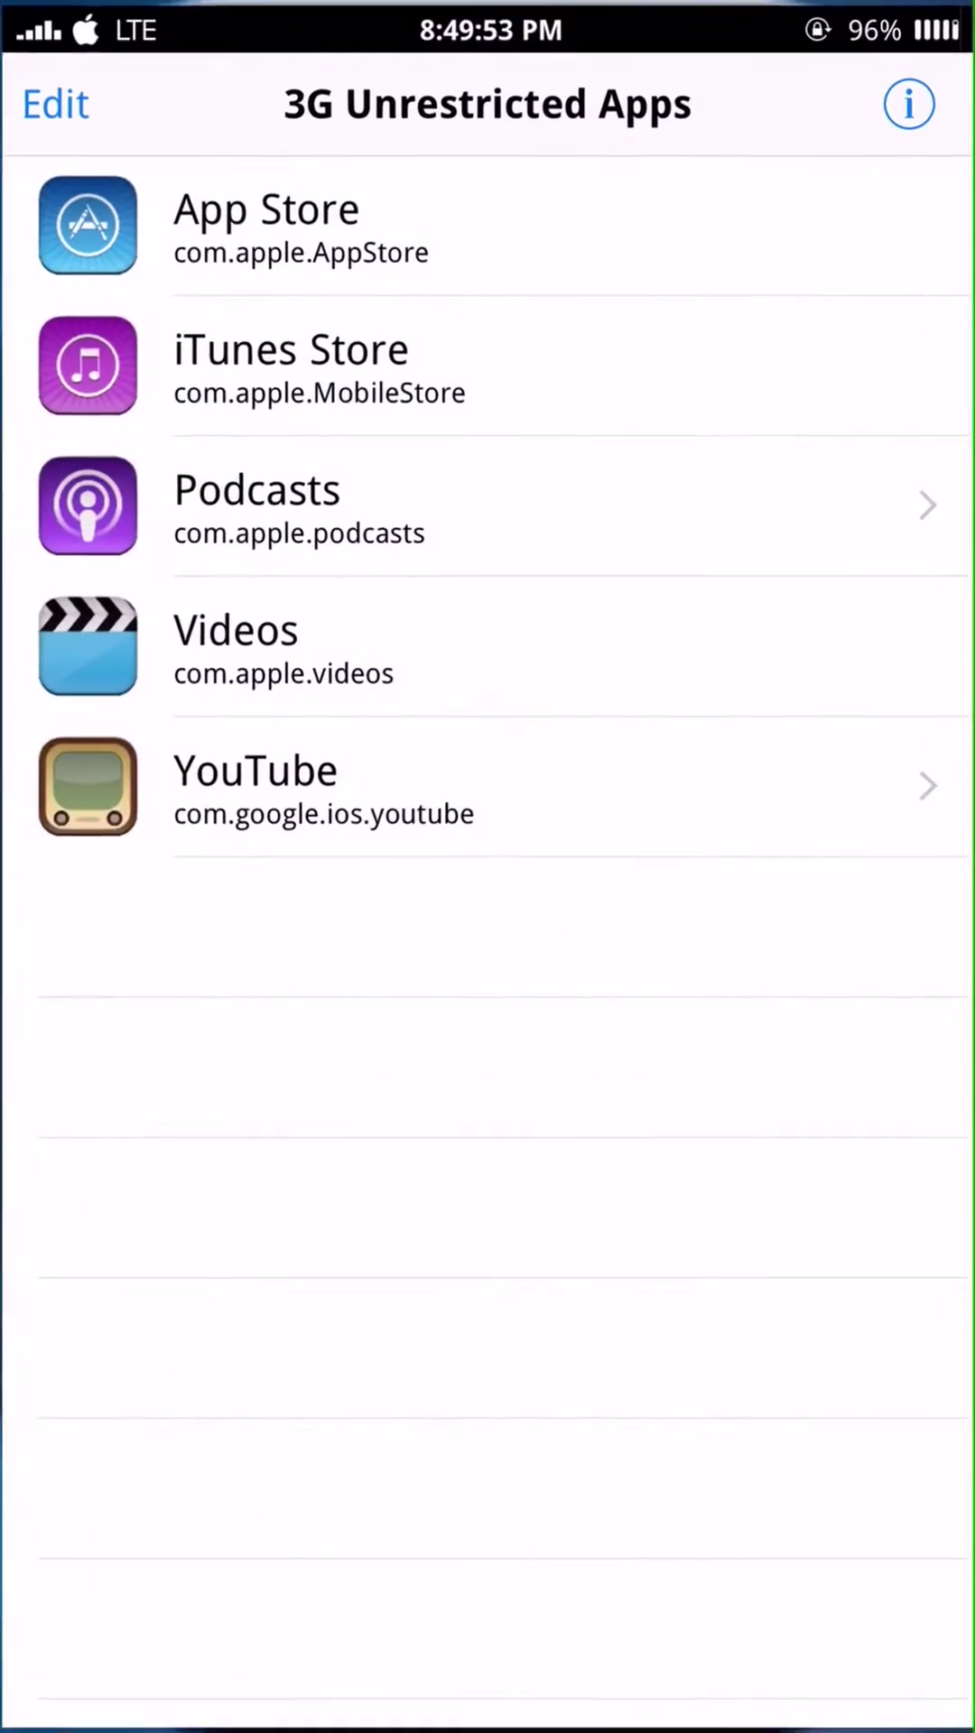
{"action": "left_click", "coordinate": [54, 221]}
{"action": "left_click", "coordinate": [876, 221]}
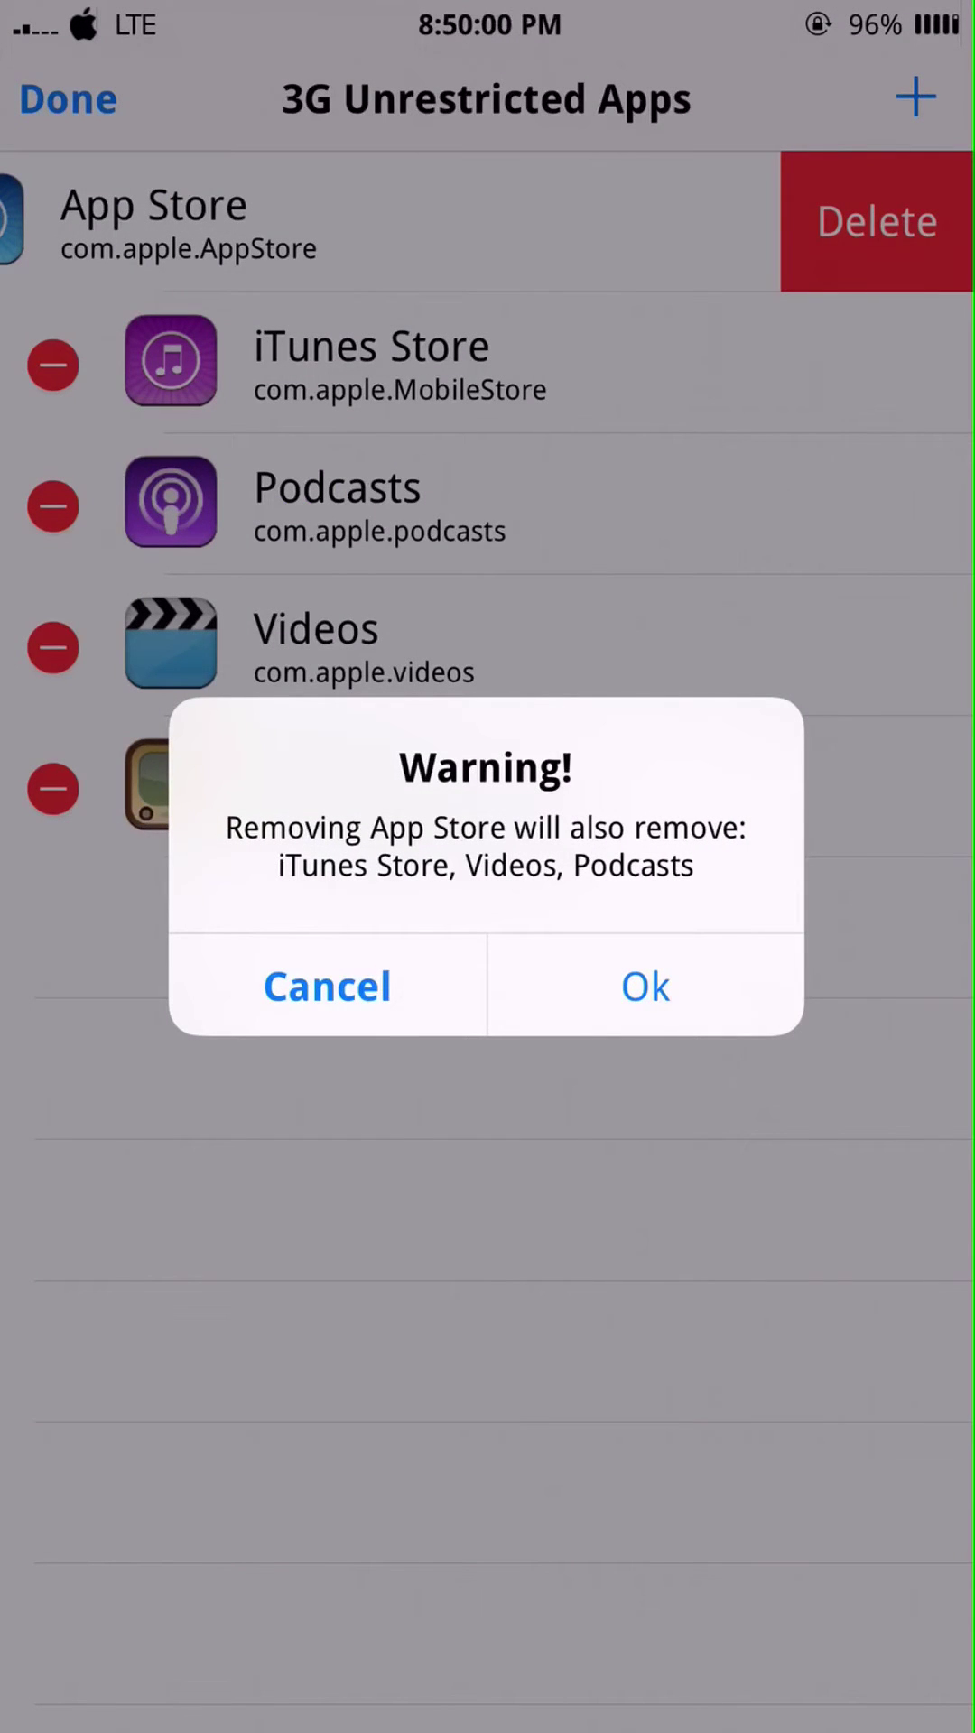
{"action": "left_click", "coordinate": [645, 986]}
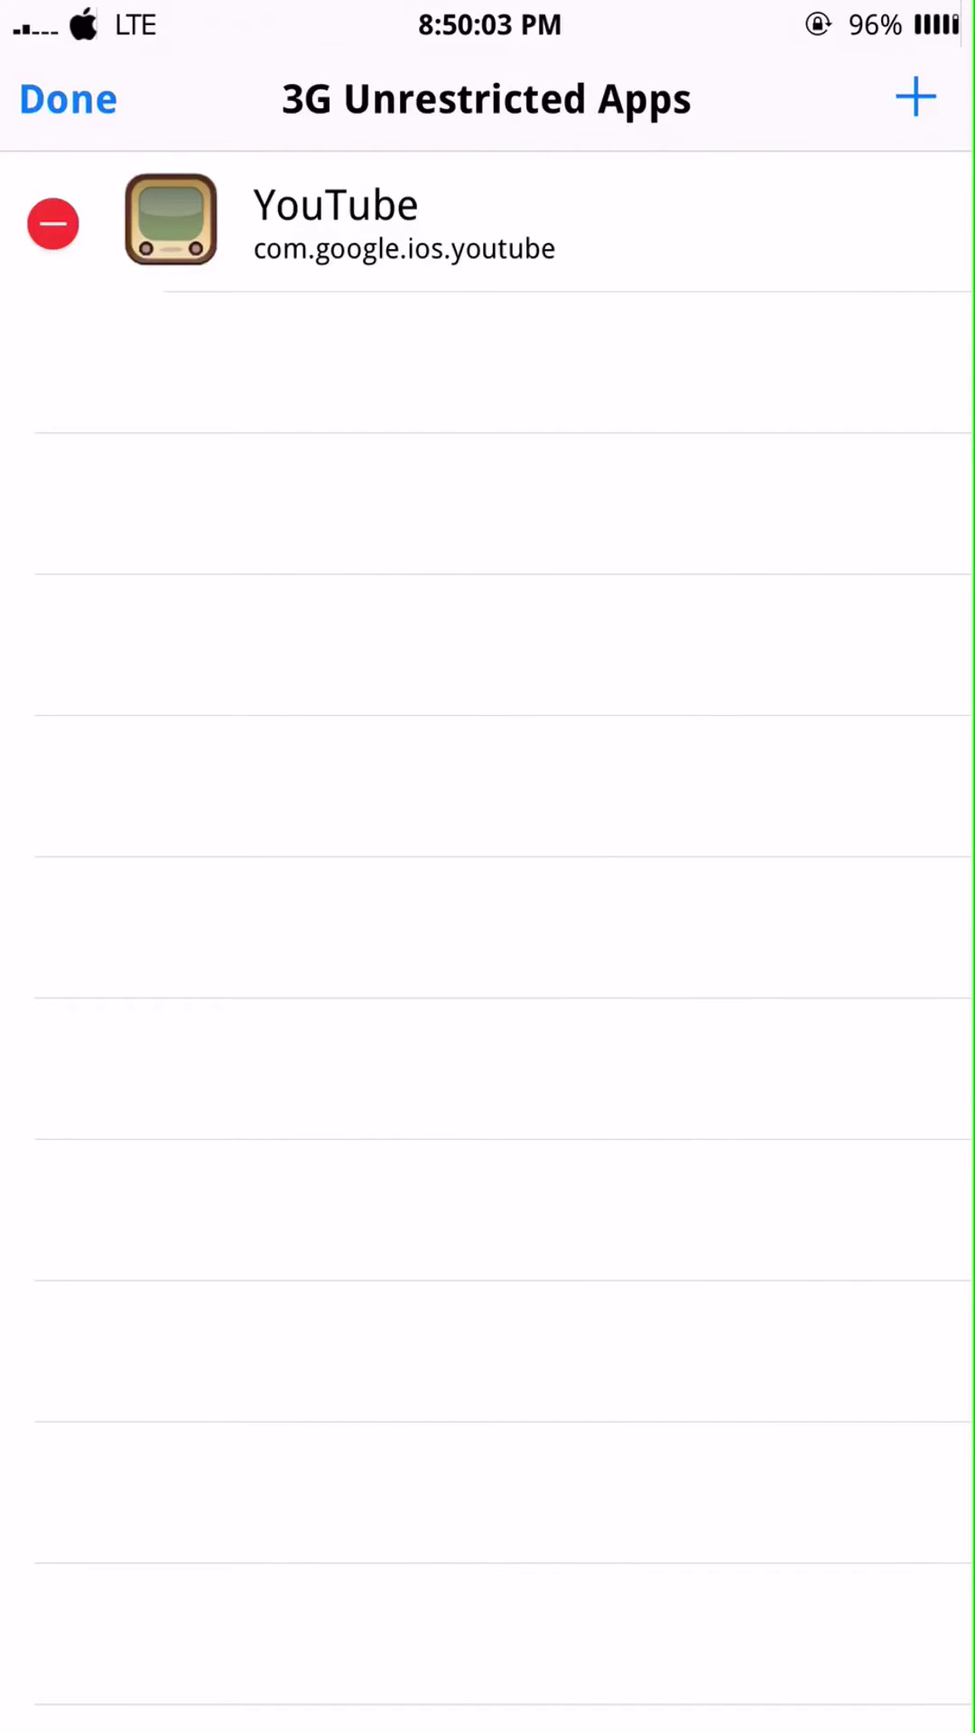
{"action": "left_click", "coordinate": [67, 98]}
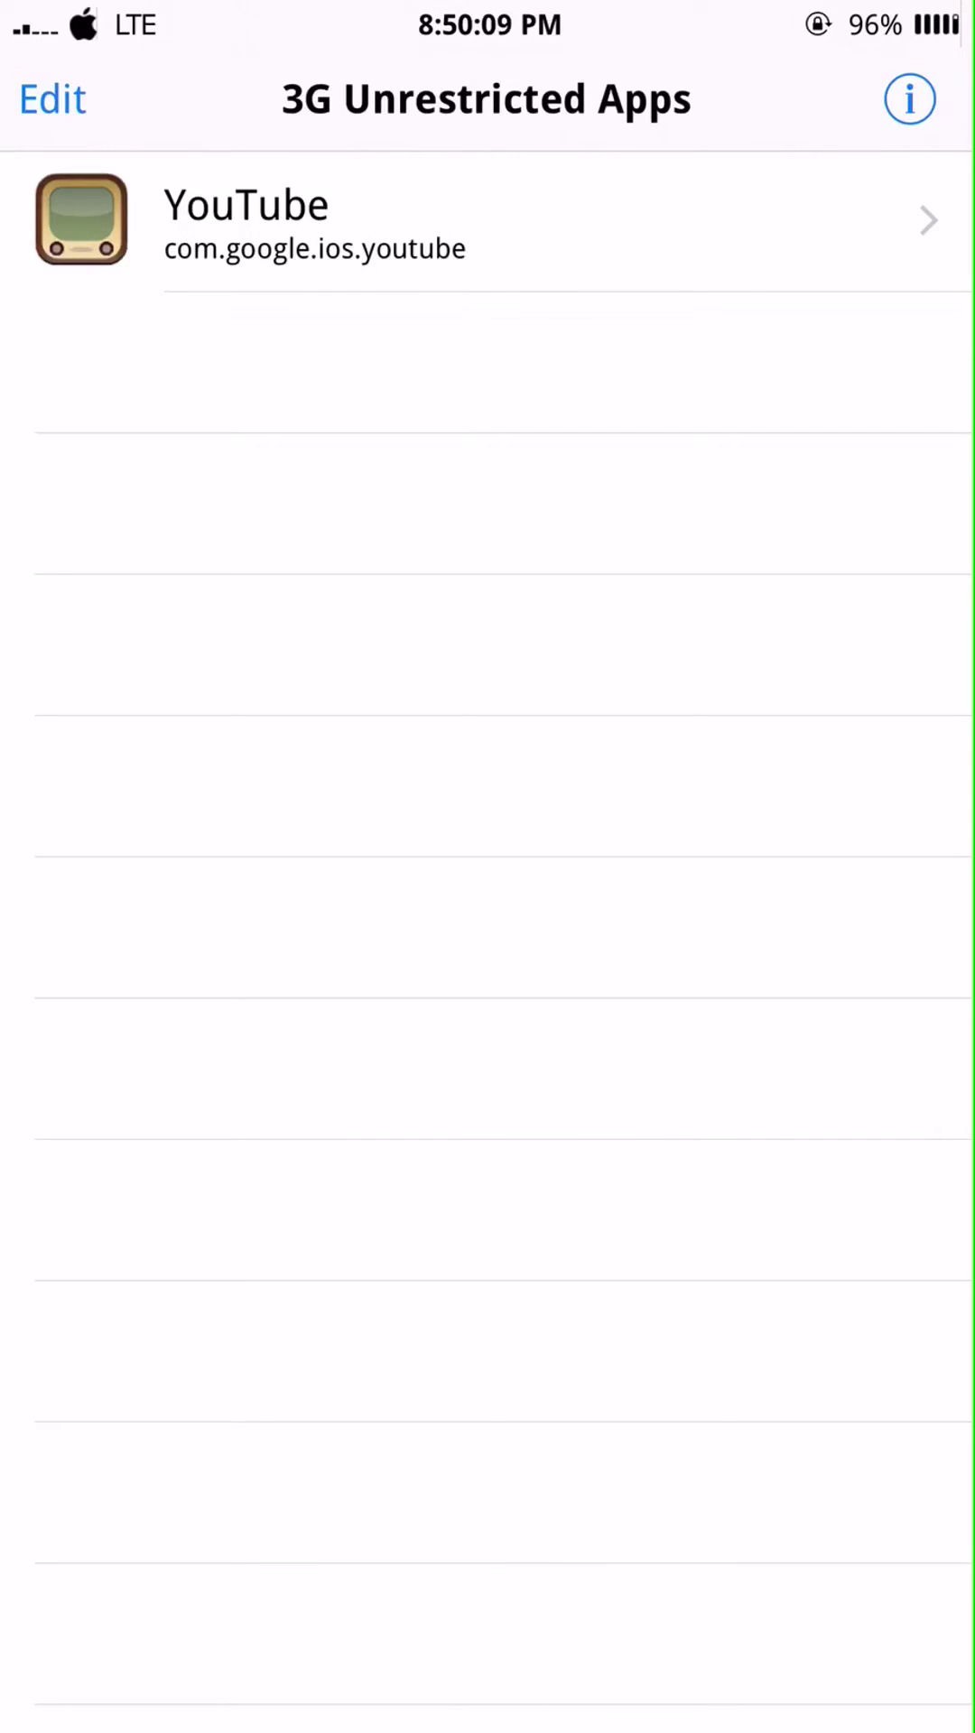
- Unrestrict App Store again, accepting the warning about its linked iTunes Store, Podcasts and Videos
{"action": "left_click", "coordinate": [54, 99]}
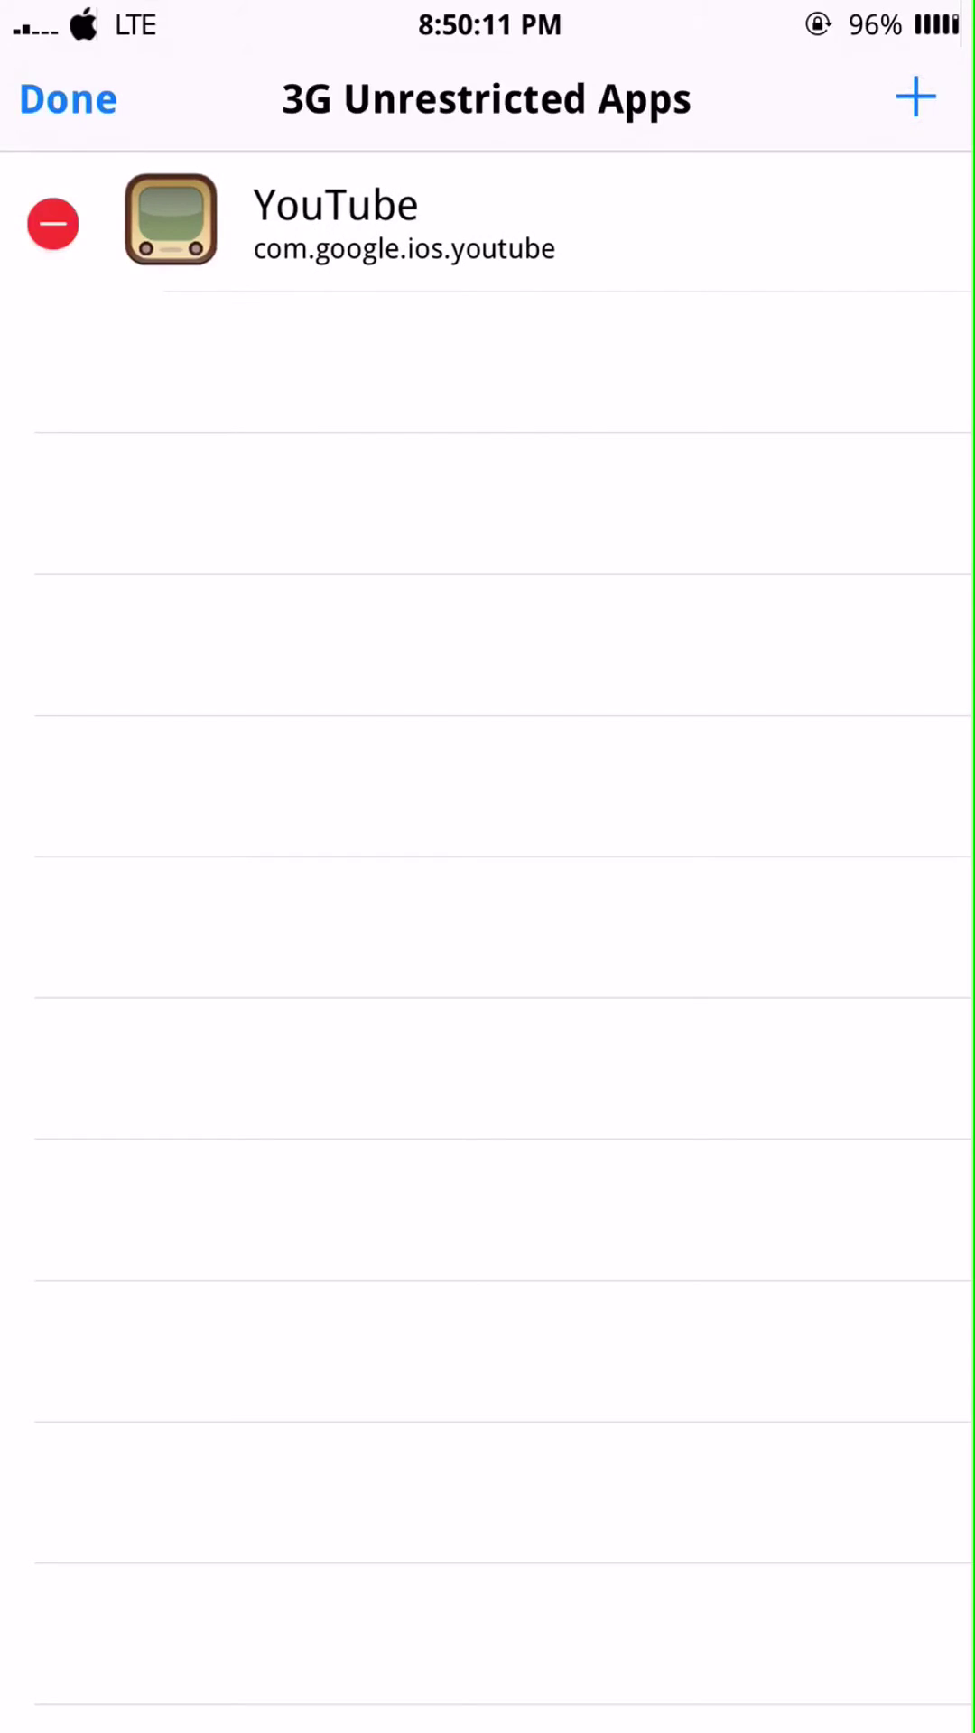
{"action": "left_click", "coordinate": [915, 98]}
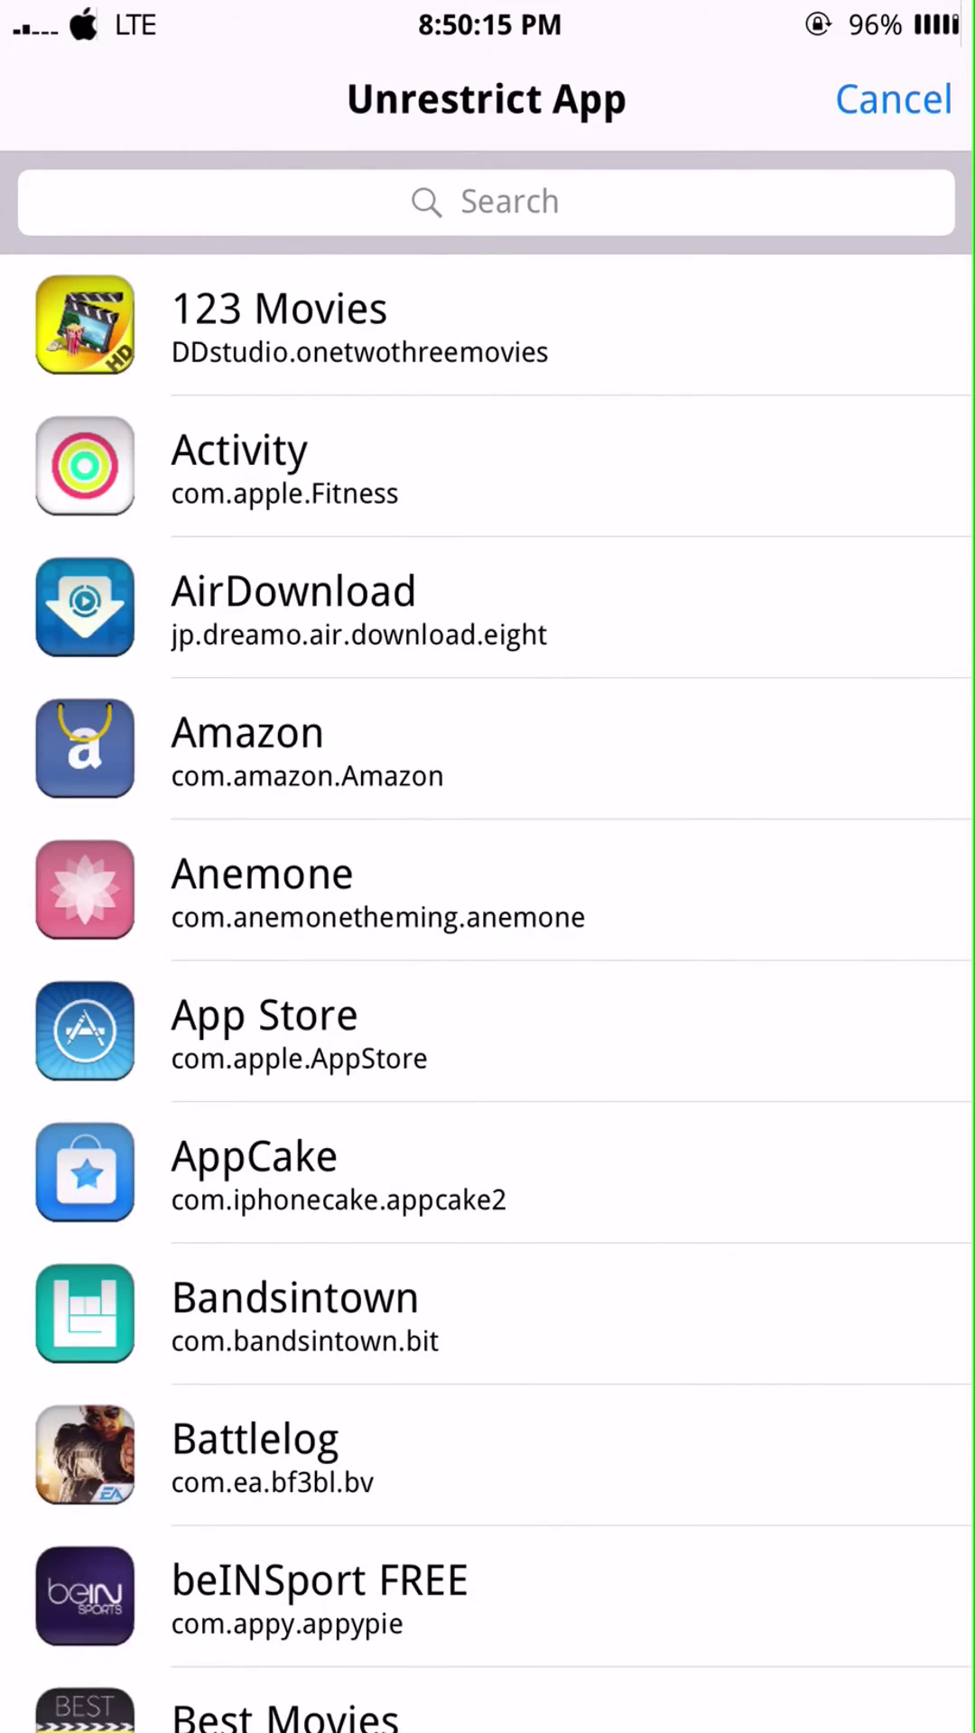
{"action": "left_click_drag", "start_coordinate": [474, 1585], "coordinate": [581, 638]}
{"action": "scroll", "coordinate": [488, 867], "scroll_direction": "up", "scroll_amount": 10}
{"action": "left_click", "coordinate": [669, 1043]}
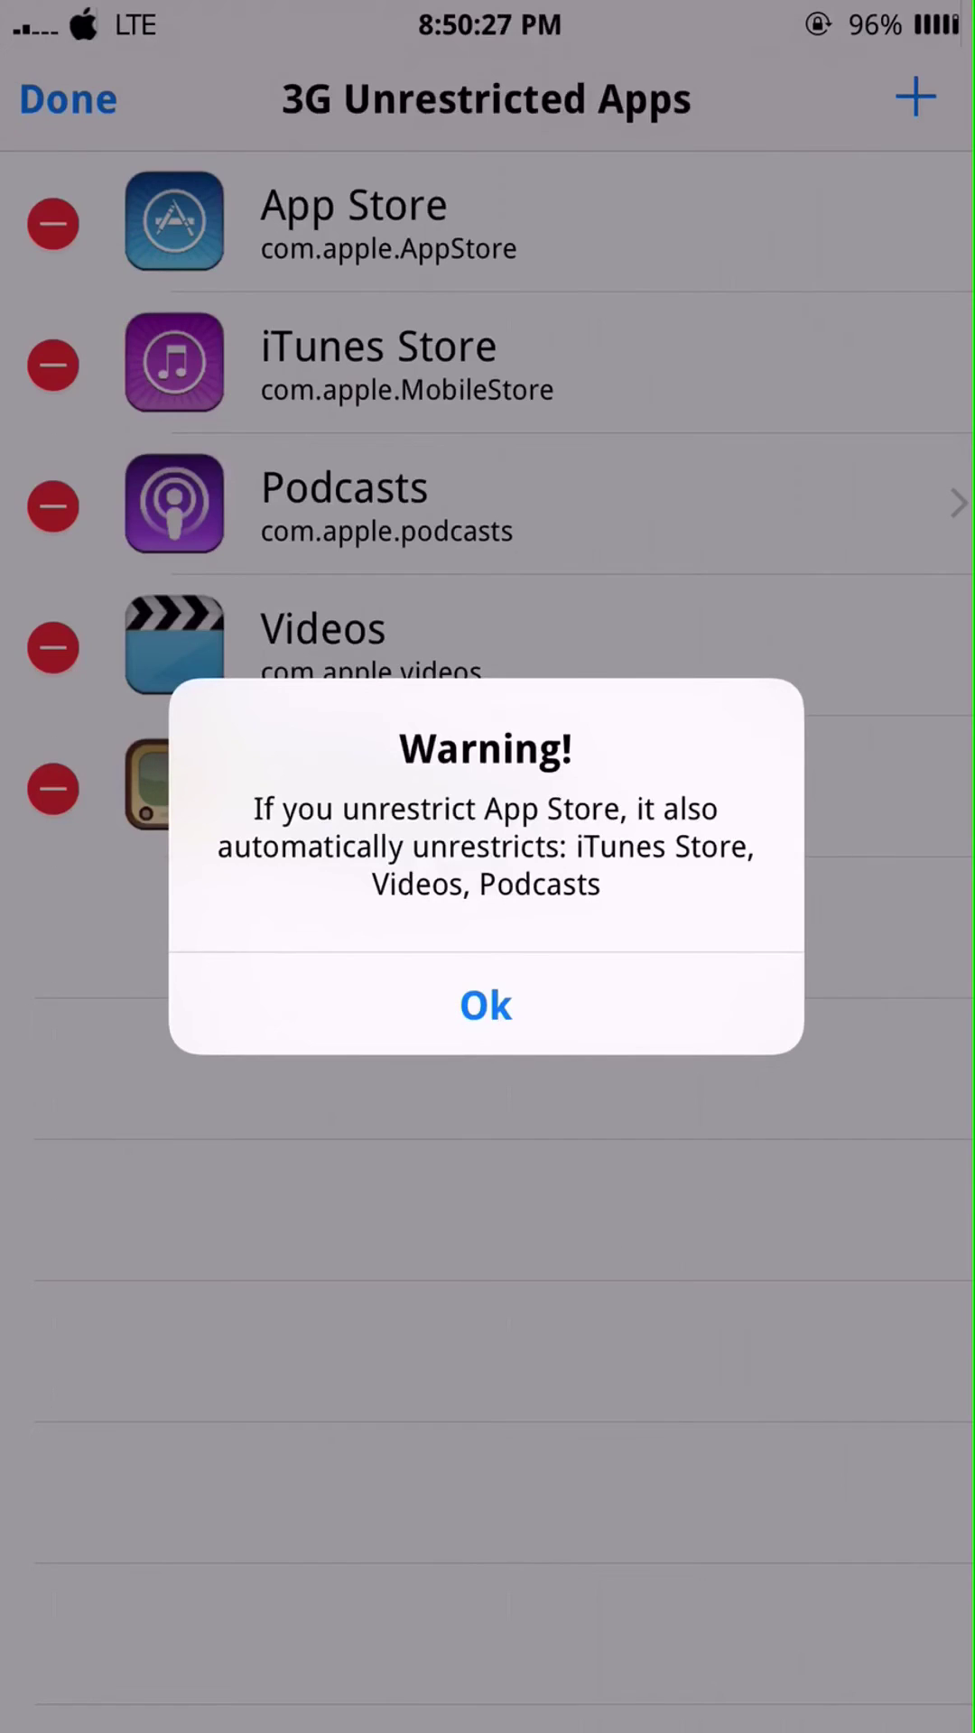
{"action": "left_click", "coordinate": [484, 1005]}
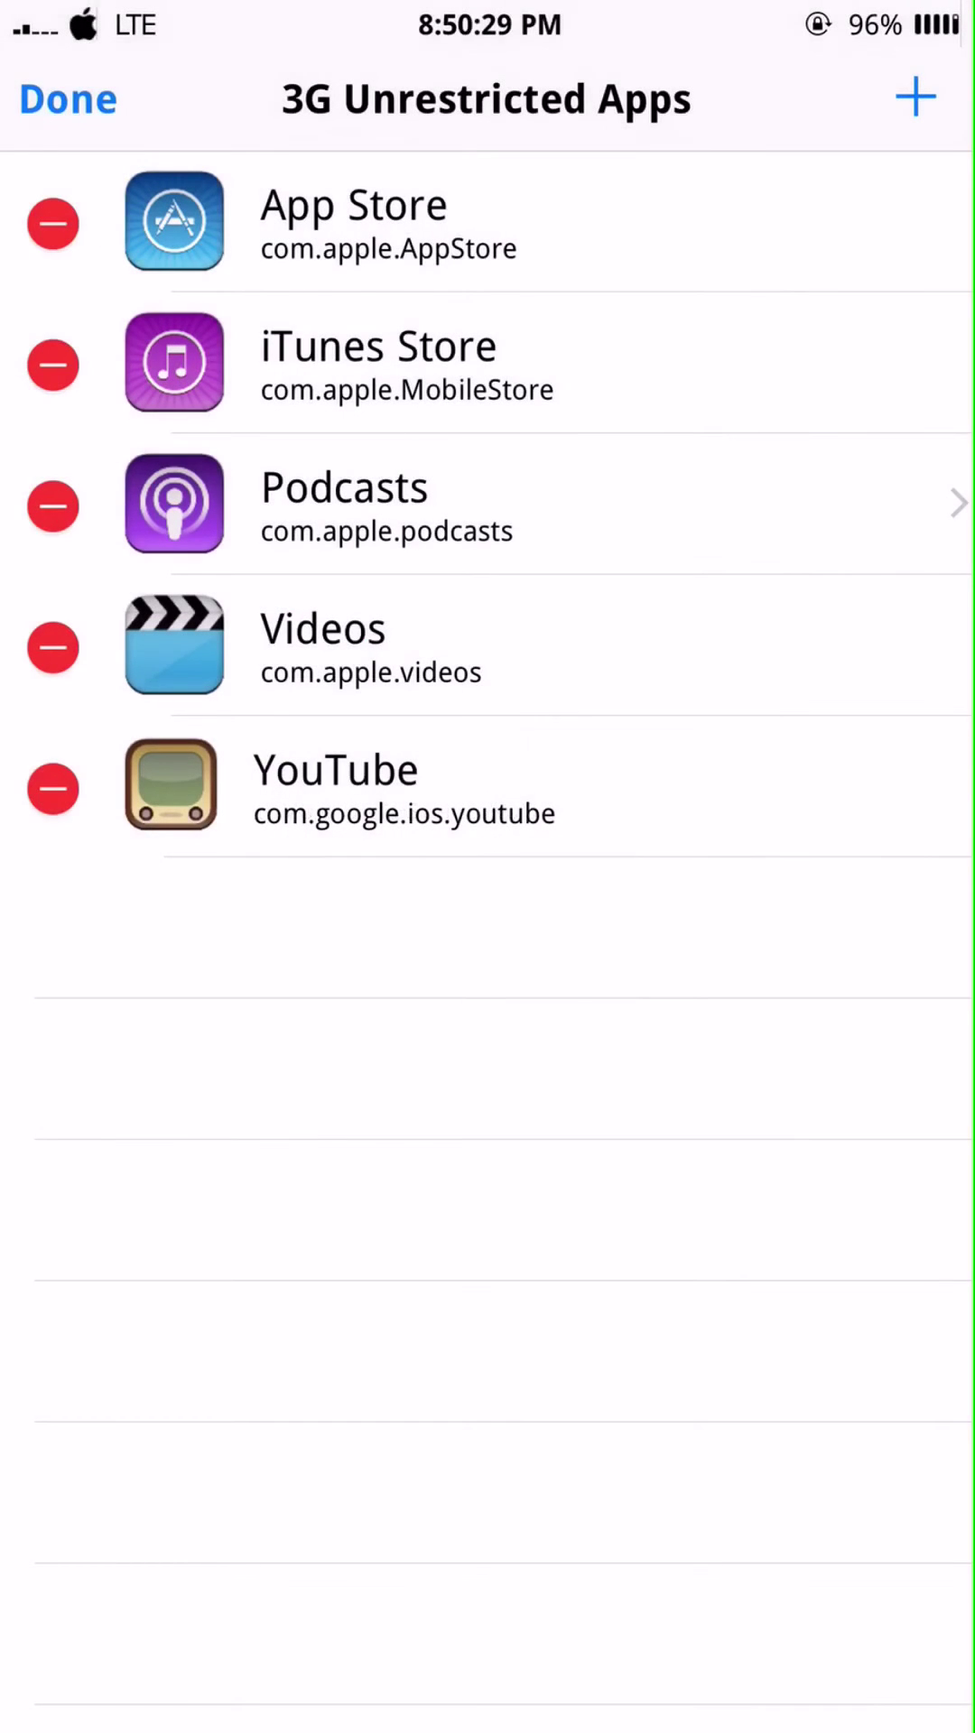
{"action": "left_click", "coordinate": [68, 98]}
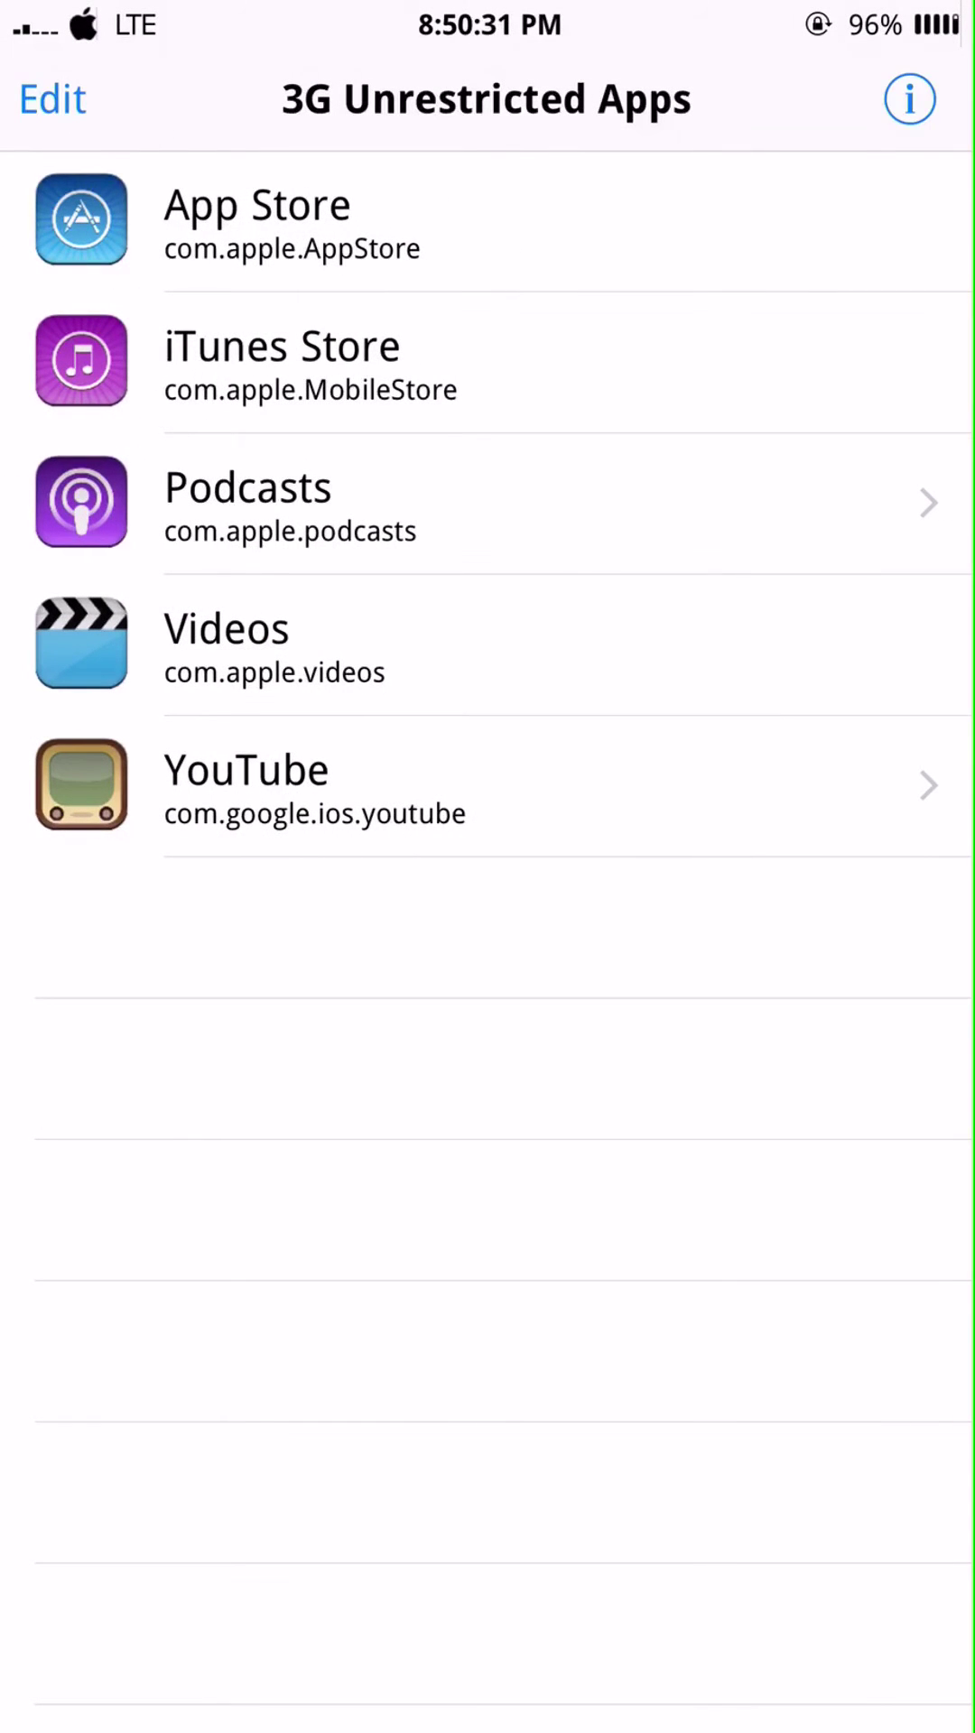
- Go home, show App Store's free Top Charts and open the Power Hover page
{"action": "key", "text": "Home"}
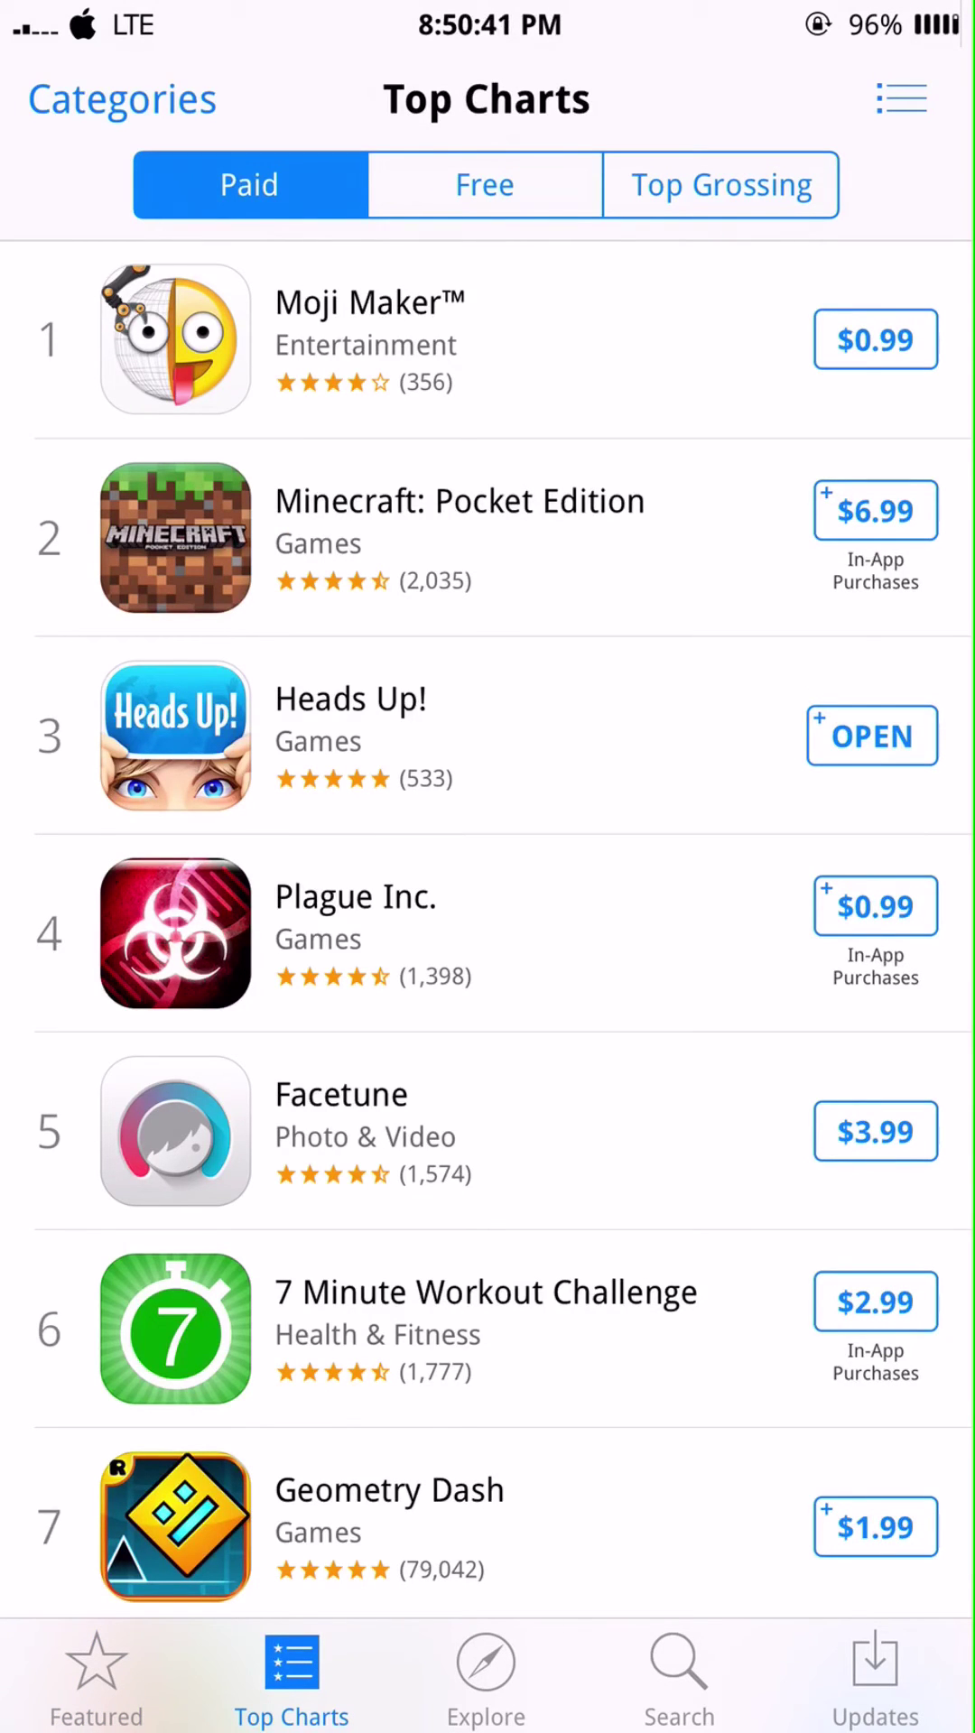
{"action": "scroll", "coordinate": [678, 794], "scroll_direction": "down", "scroll_amount": 5}
{"action": "left_click", "coordinate": [515, 185]}
{"action": "scroll", "coordinate": [535, 842], "scroll_direction": "down", "scroll_amount": 4}
{"action": "scroll", "coordinate": [534, 843], "scroll_direction": "down", "scroll_amount": 2}
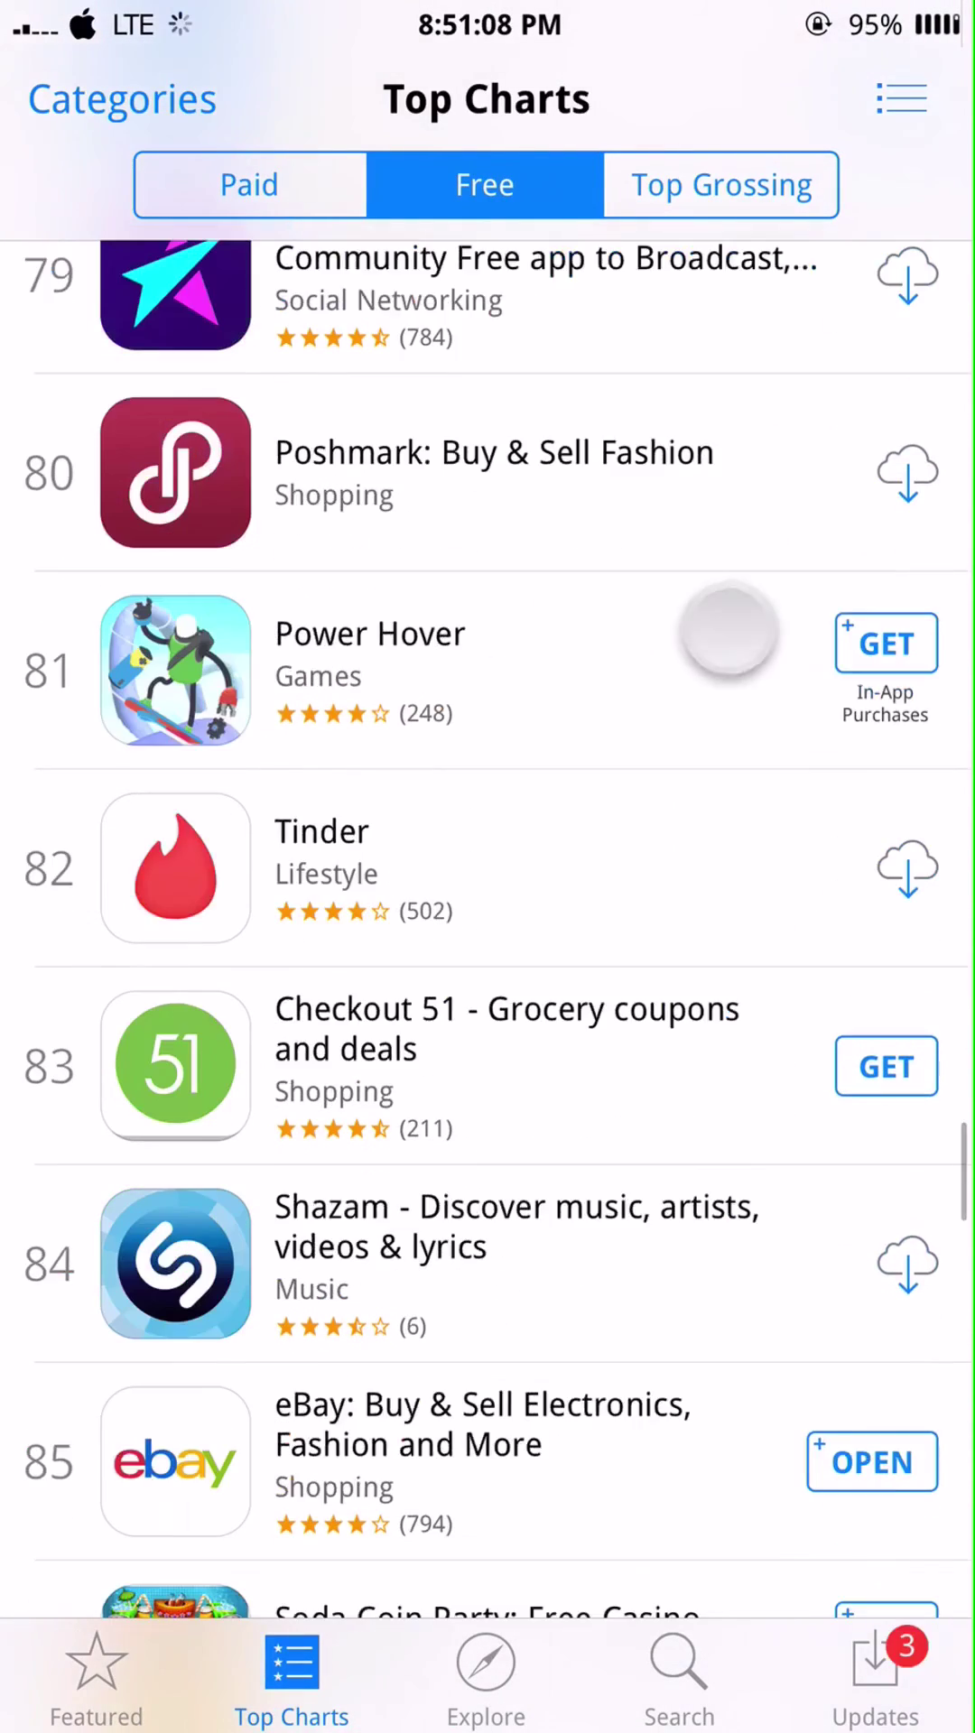
{"action": "scroll", "coordinate": [406, 1412], "scroll_direction": "down", "scroll_amount": 2}
{"action": "left_click", "coordinate": [406, 495]}
{"action": "scroll", "coordinate": [772, 754], "scroll_direction": "down", "scroll_amount": 5}
{"action": "scroll", "coordinate": [763, 543], "scroll_direction": "down", "scroll_amount": 1}
{"action": "scroll", "coordinate": [619, 848], "scroll_direction": "down", "scroll_amount": 2}
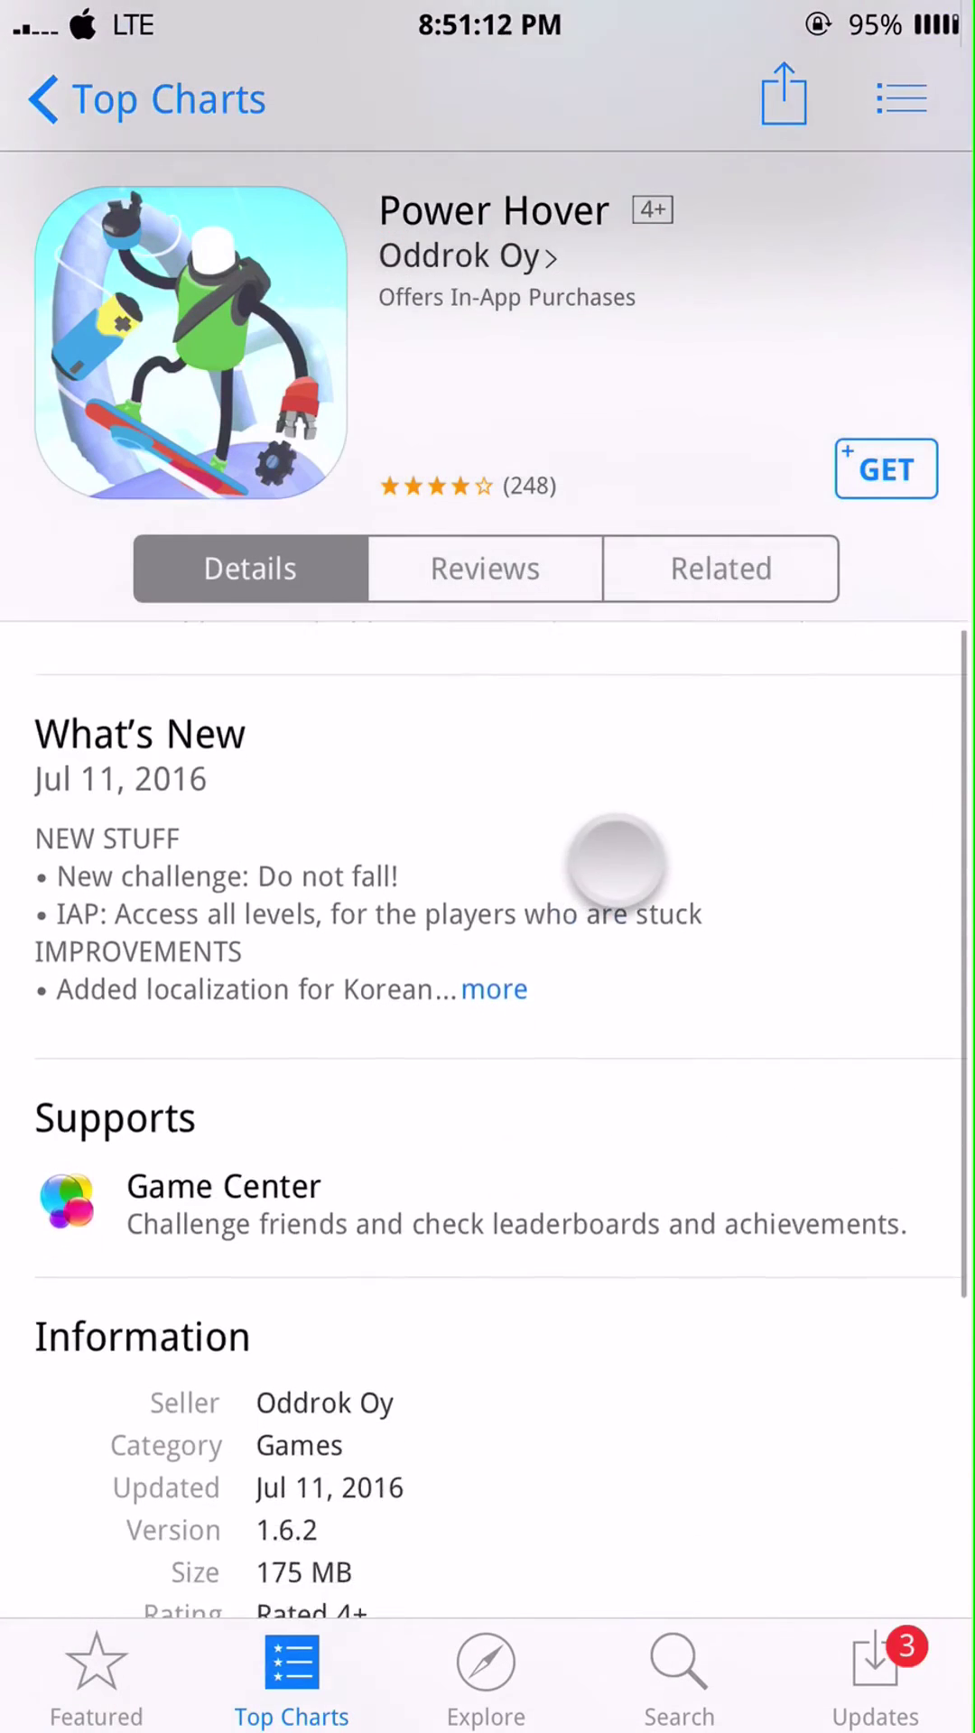
- Get and install the free 175 MB Power Hover over LTE, then return home
{"action": "left_click", "coordinate": [885, 469]}
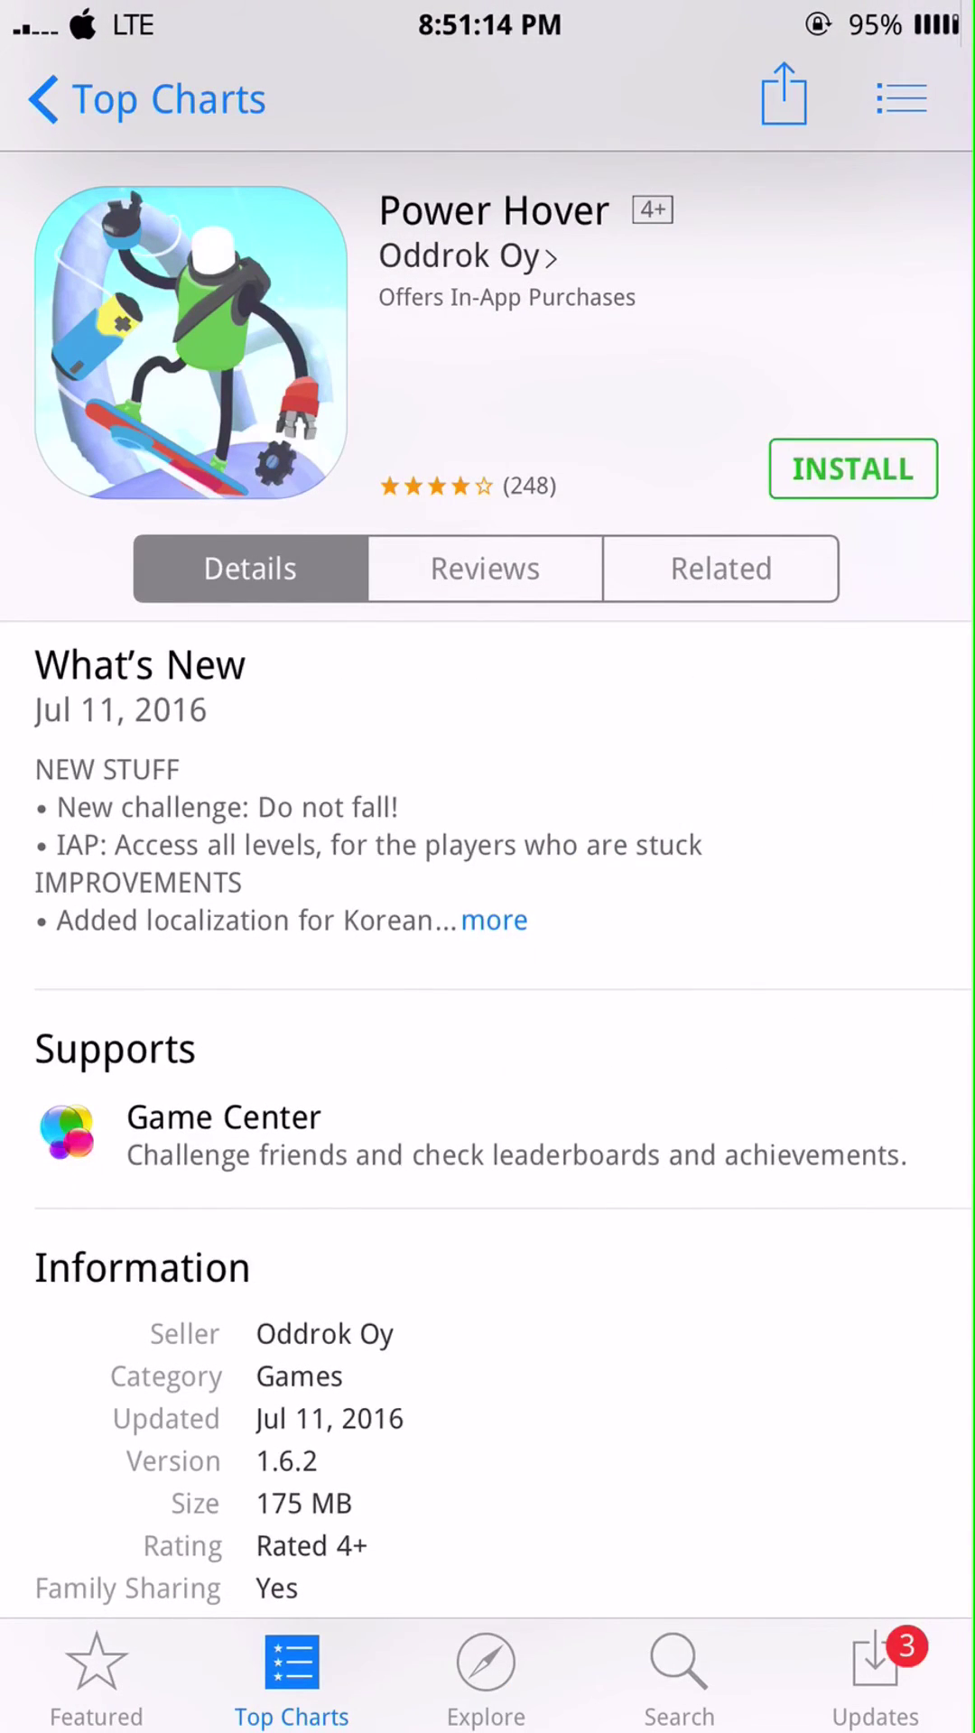
{"action": "left_click", "coordinate": [854, 469]}
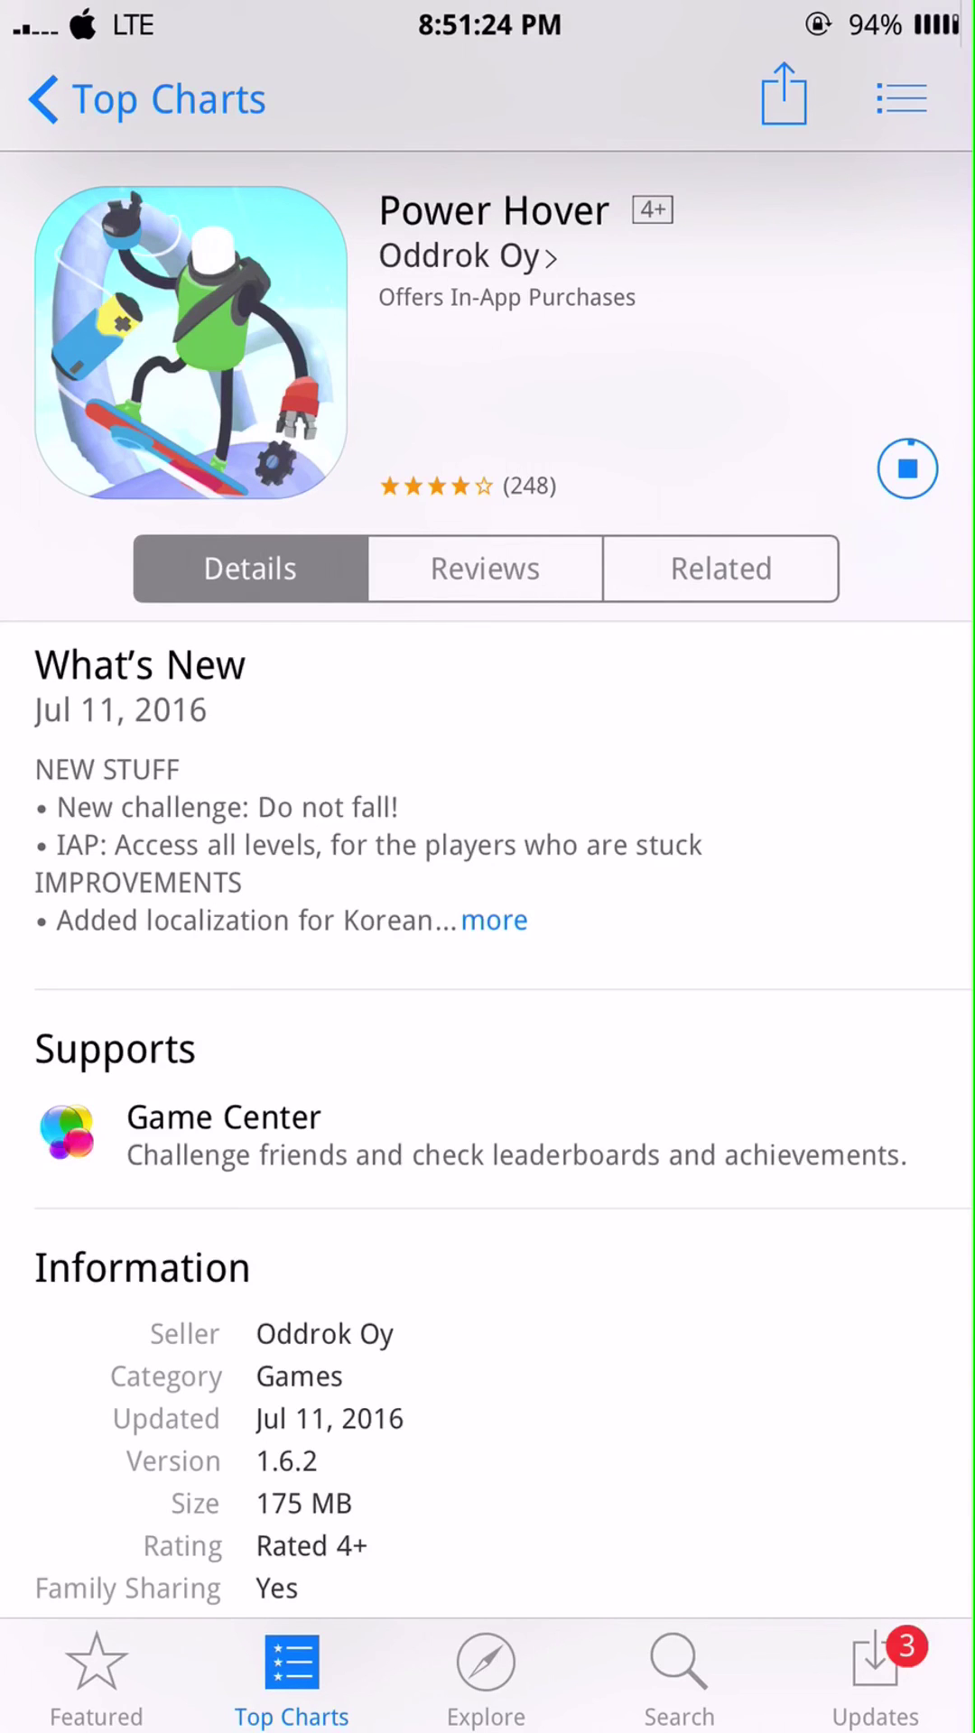
{"action": "left_click", "coordinate": [146, 98]}
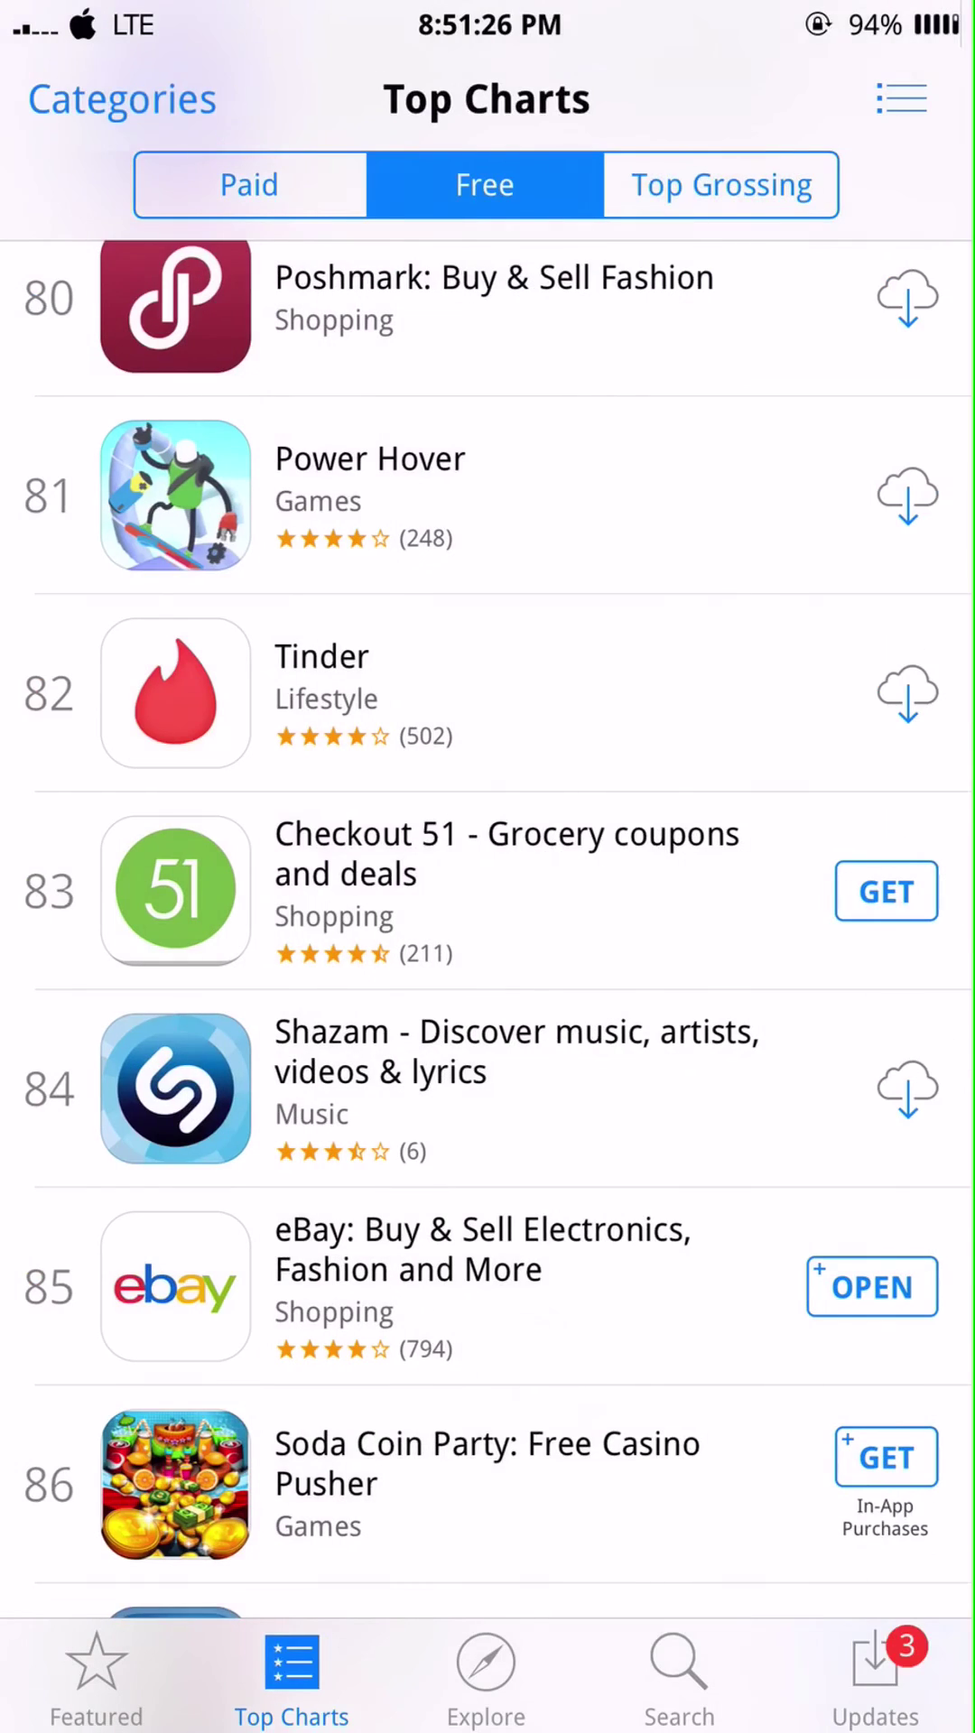
{"action": "key", "text": "super"}
{"action": "key", "text": "super"}
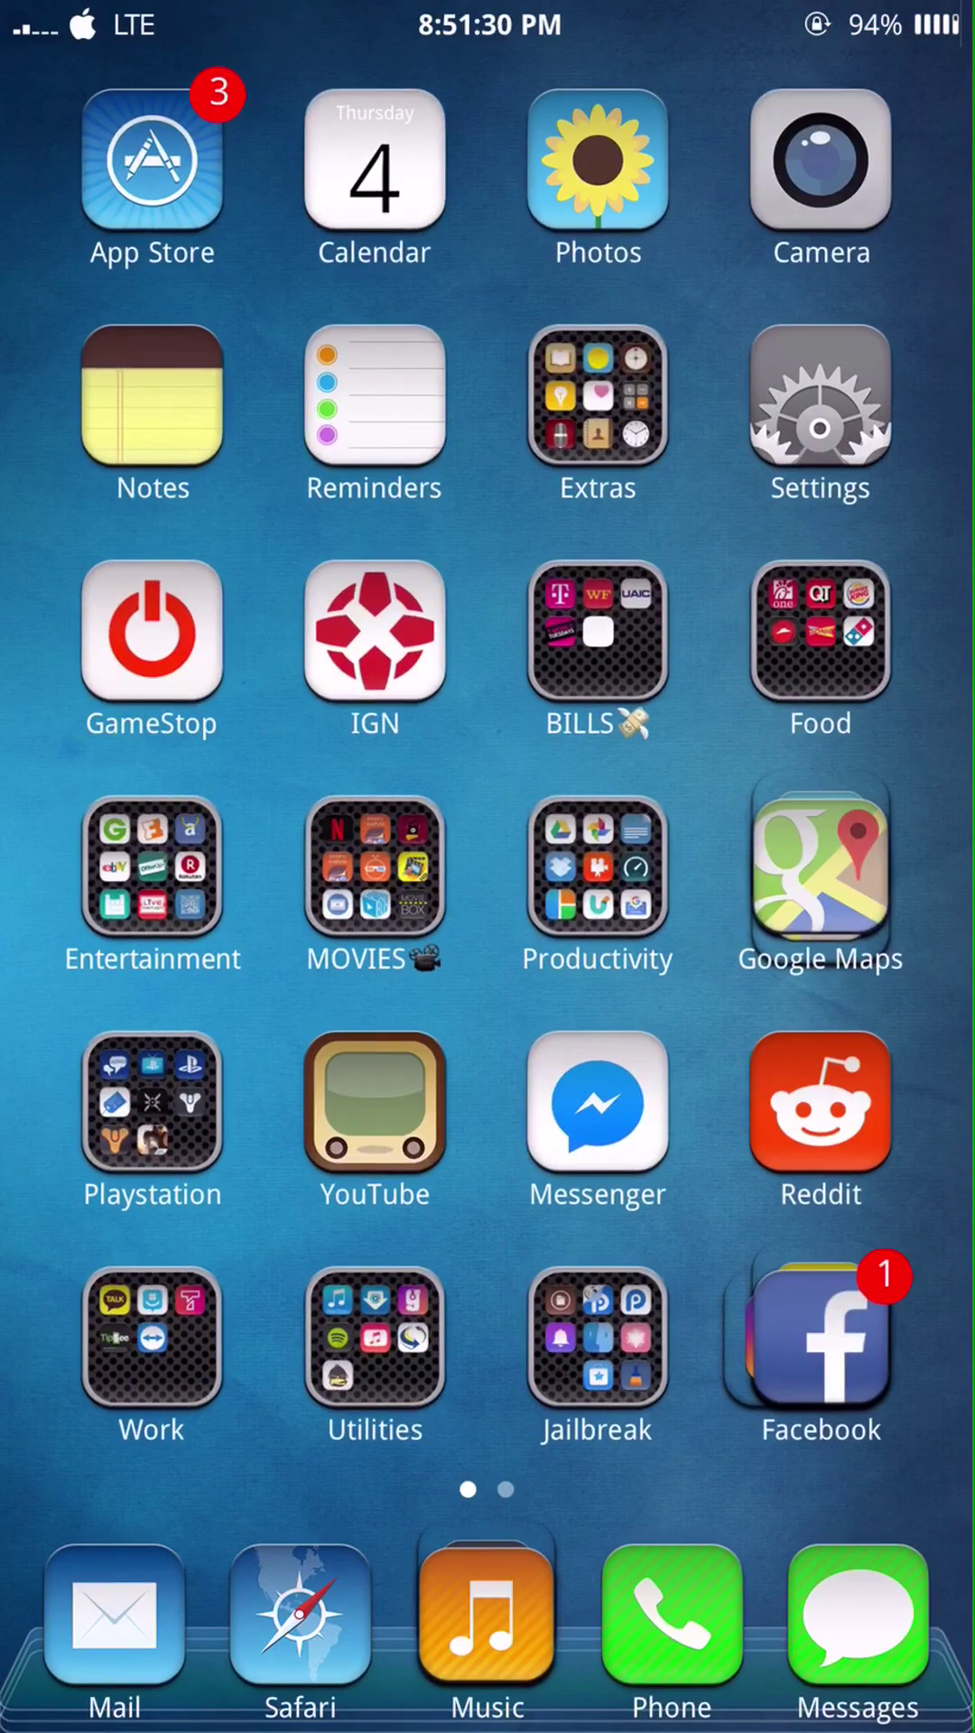